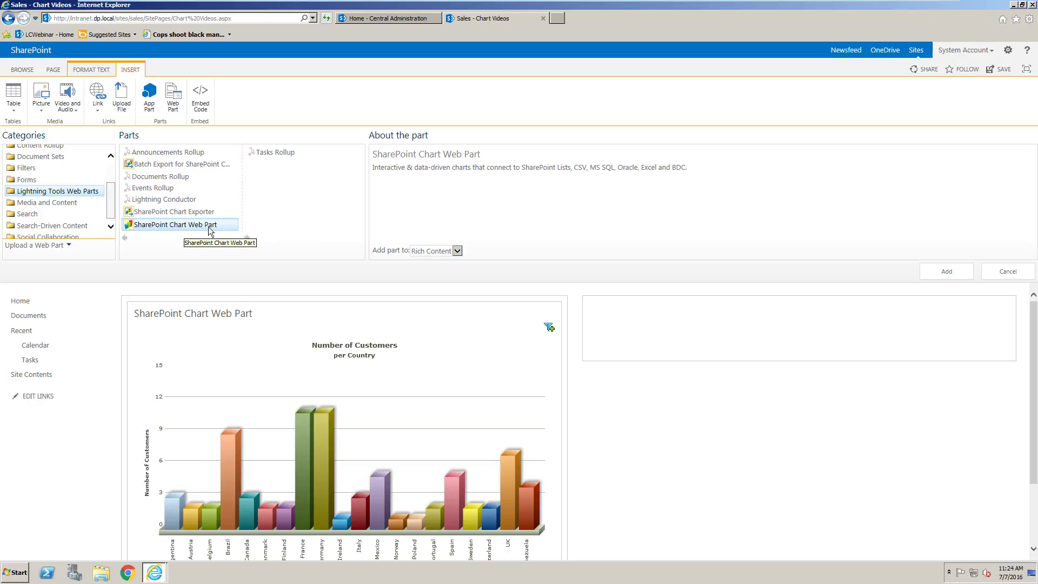
# - Insert a second SharePoint Chart Web Part from Lightning Tools Web Parts and open its menu
pyautogui.click(939, 271)
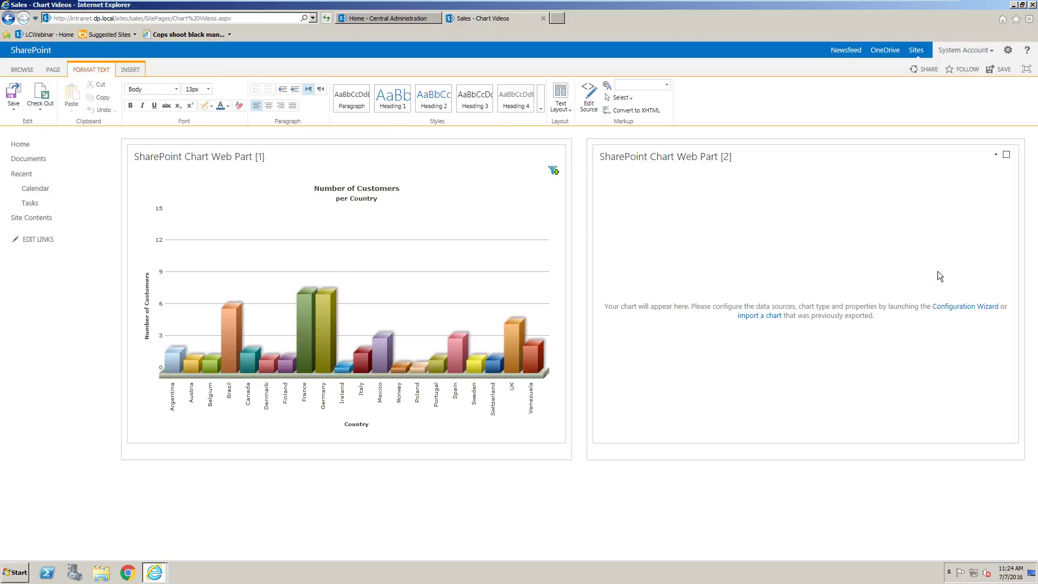
pyautogui.click(996, 155)
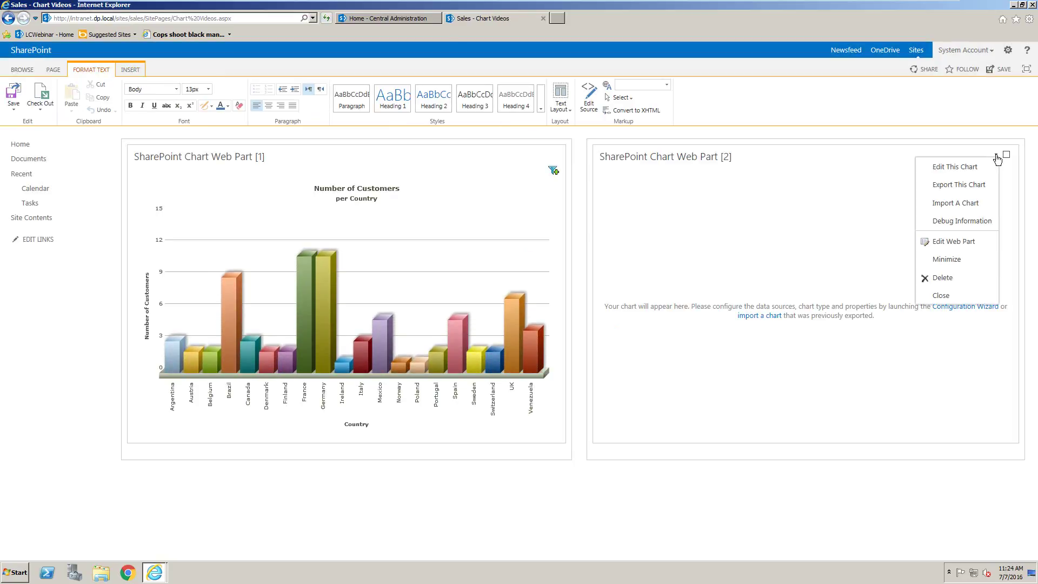
# - Connect the chart to Microsoft SQL Server sp2013, database Northwind, using Windows Authentication
pyautogui.click(959, 173)
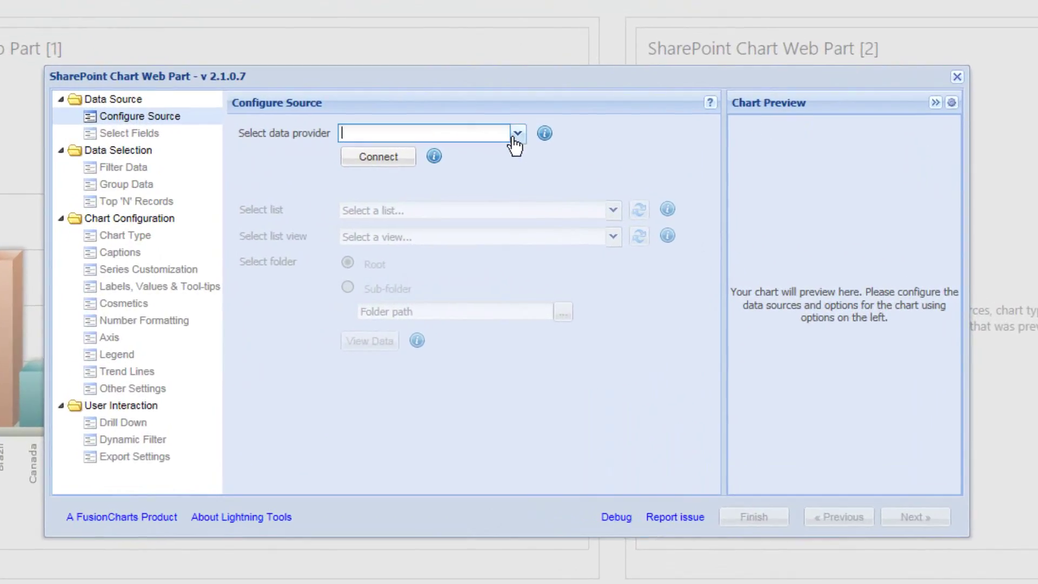
pyautogui.click(515, 137)
pyautogui.click(465, 175)
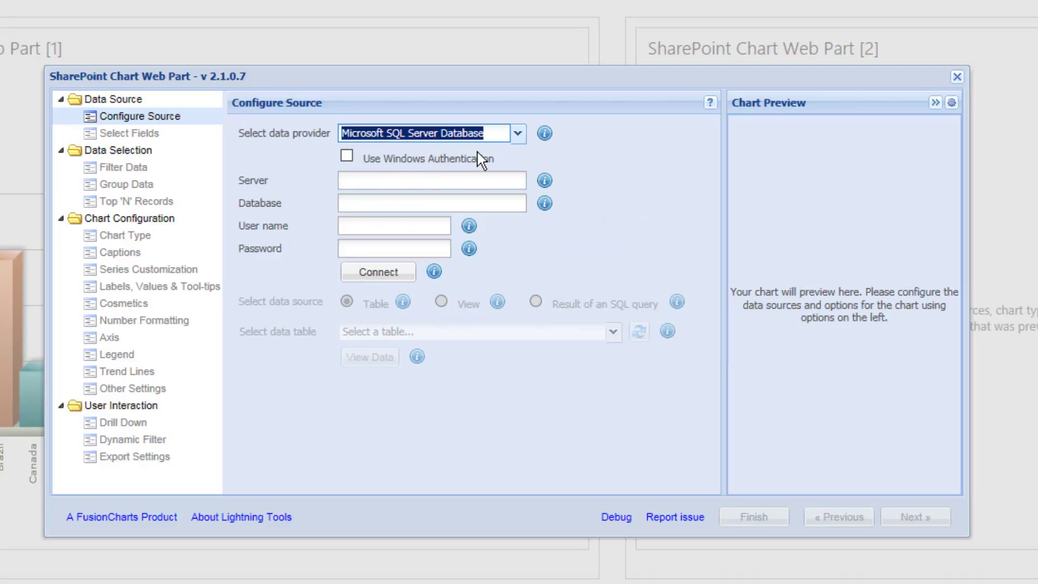
pyautogui.click(349, 156)
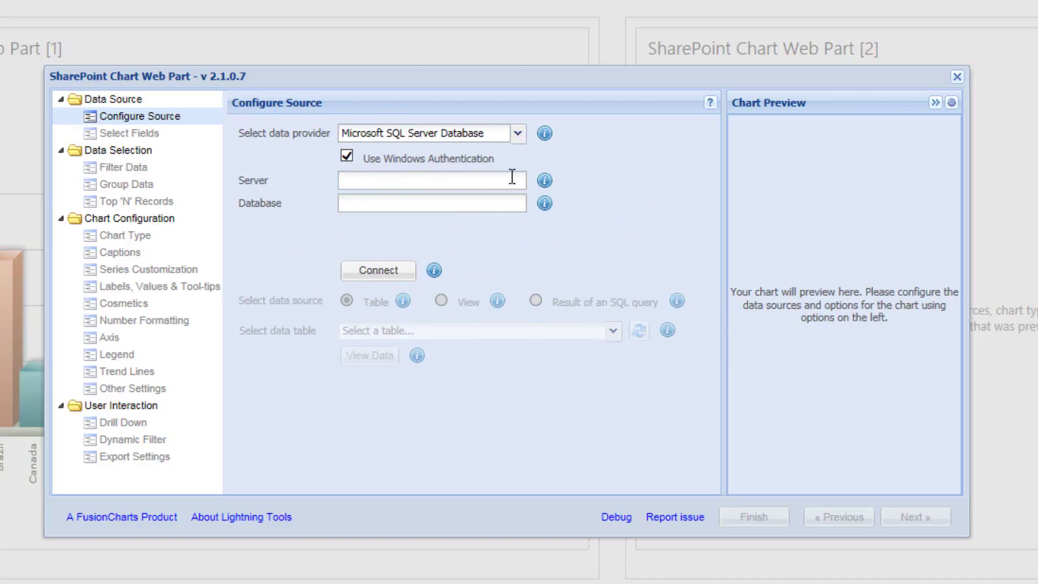
pyautogui.click(480, 187)
pyautogui.write('sp2013')
pyautogui.click(414, 203)
pyautogui.write('Northwind')
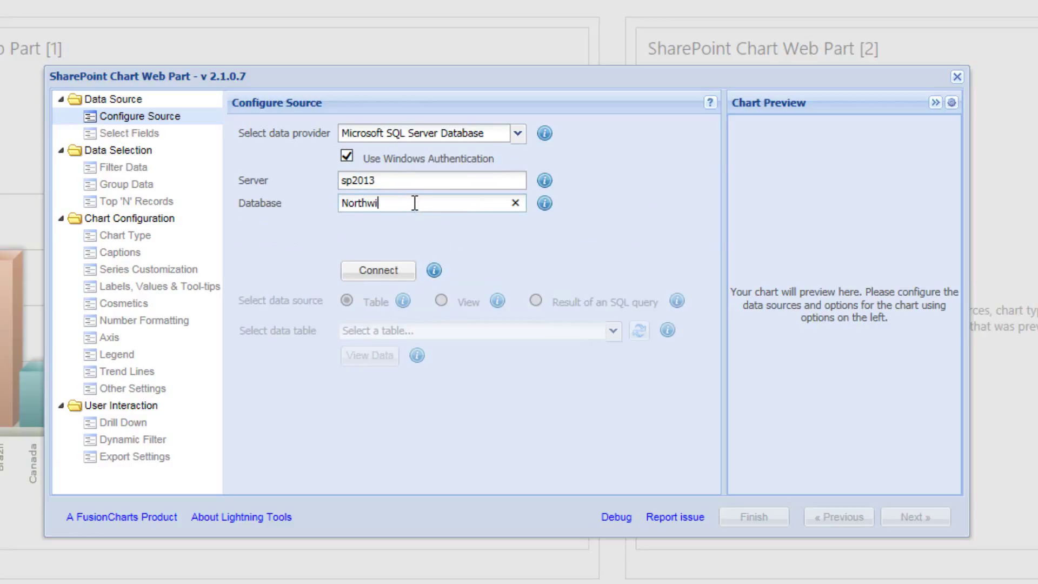
pyautogui.click(373, 268)
pyautogui.click(476, 338)
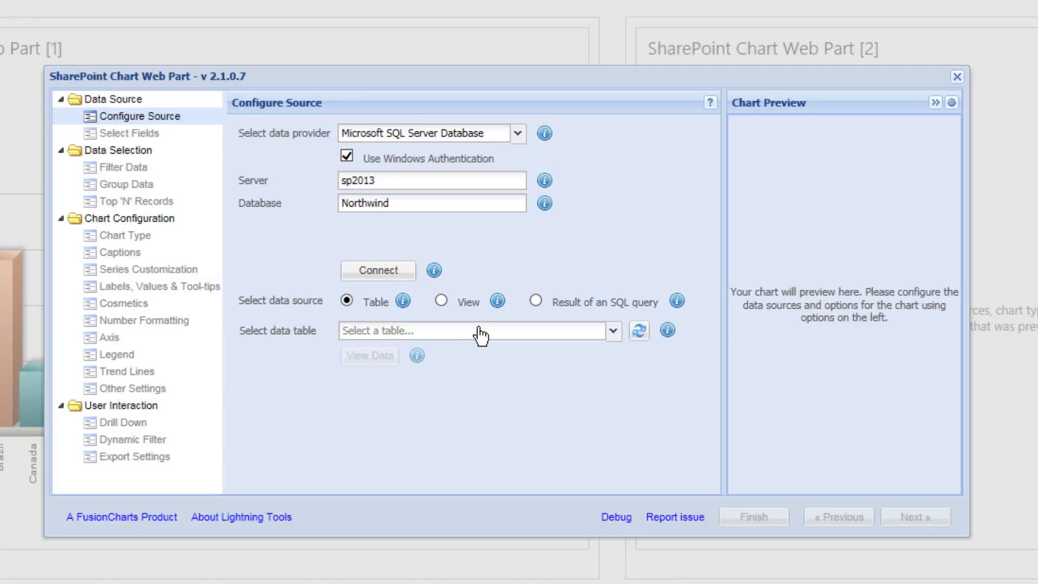
# - Select the dbo.Orders table and preview its rows
pyautogui.click(612, 332)
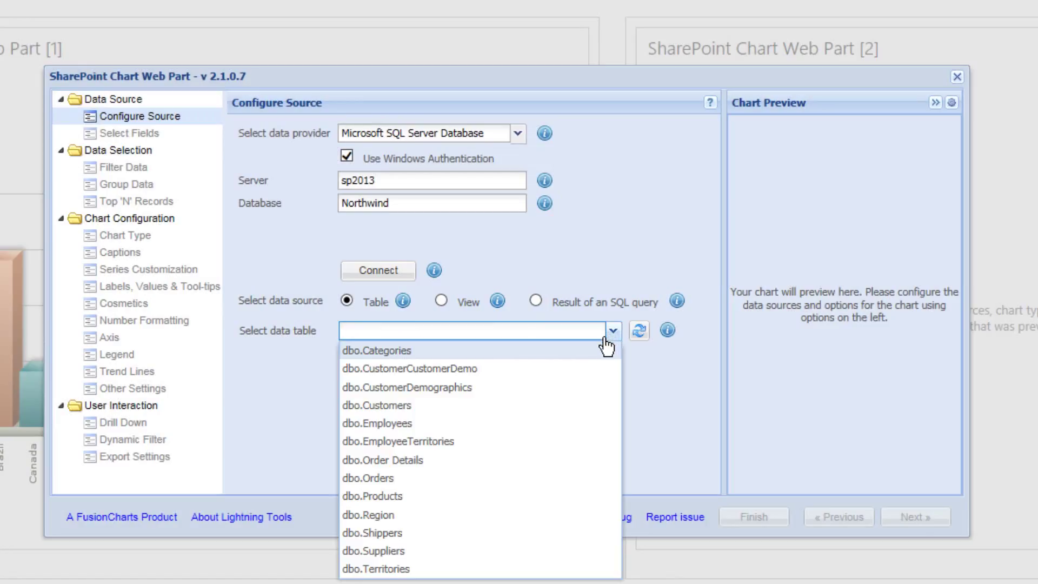
pyautogui.click(406, 480)
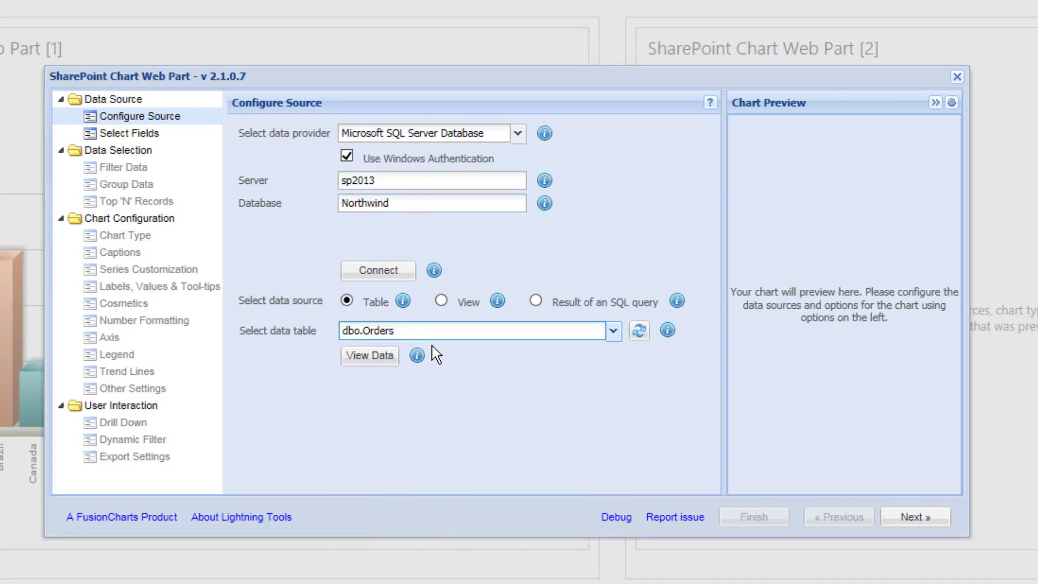
pyautogui.click(381, 361)
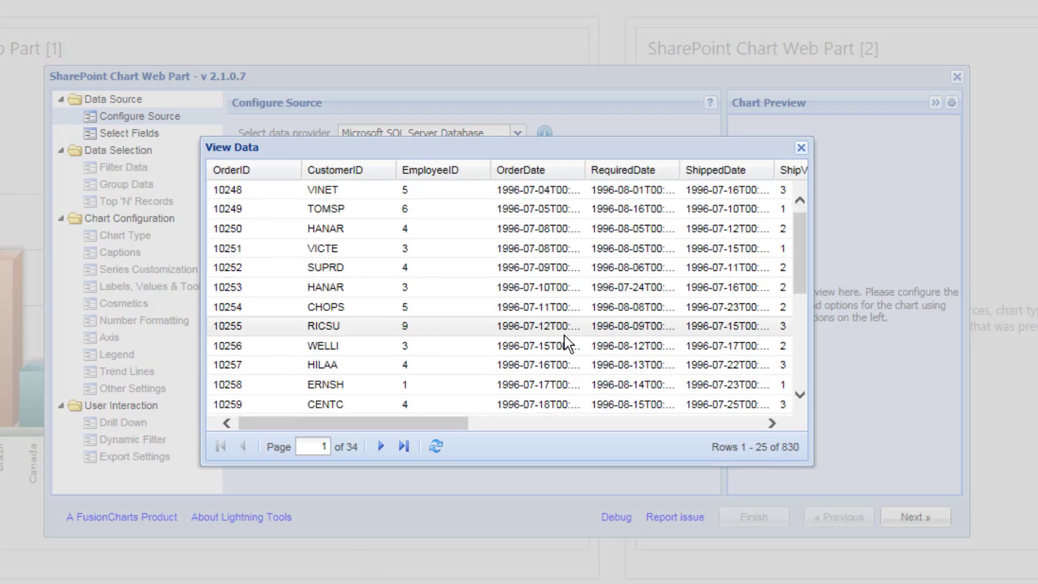
pyautogui.click(800, 149)
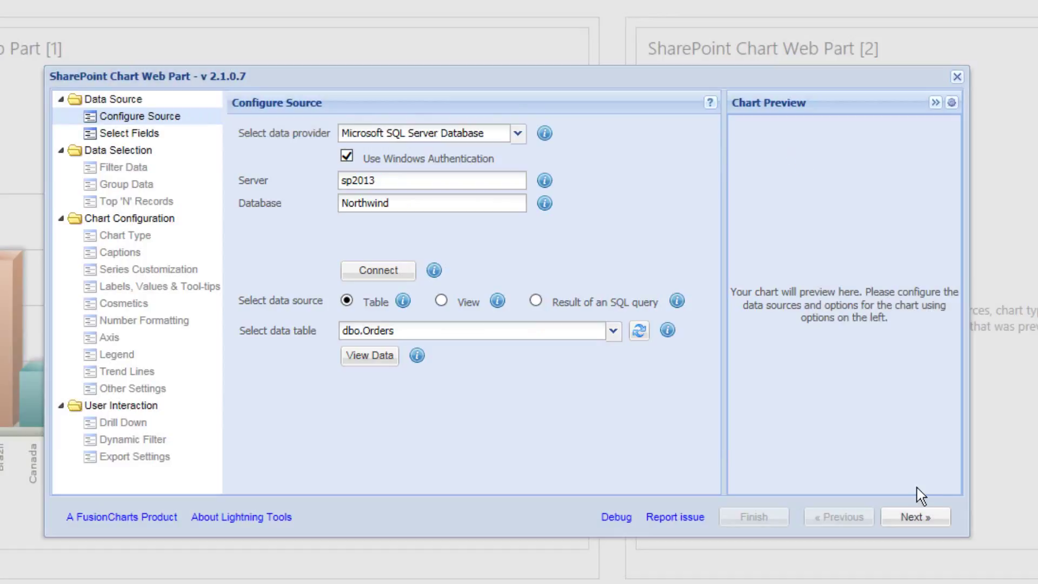
# - Select only the OrderID and OrderDate fields and apply the selection
pyautogui.click(913, 519)
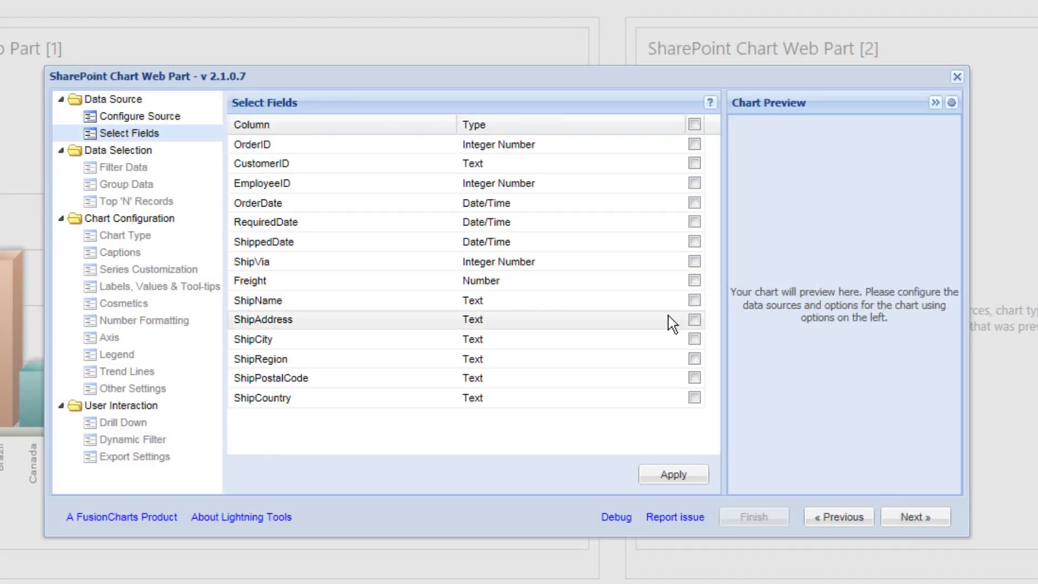
pyautogui.click(695, 145)
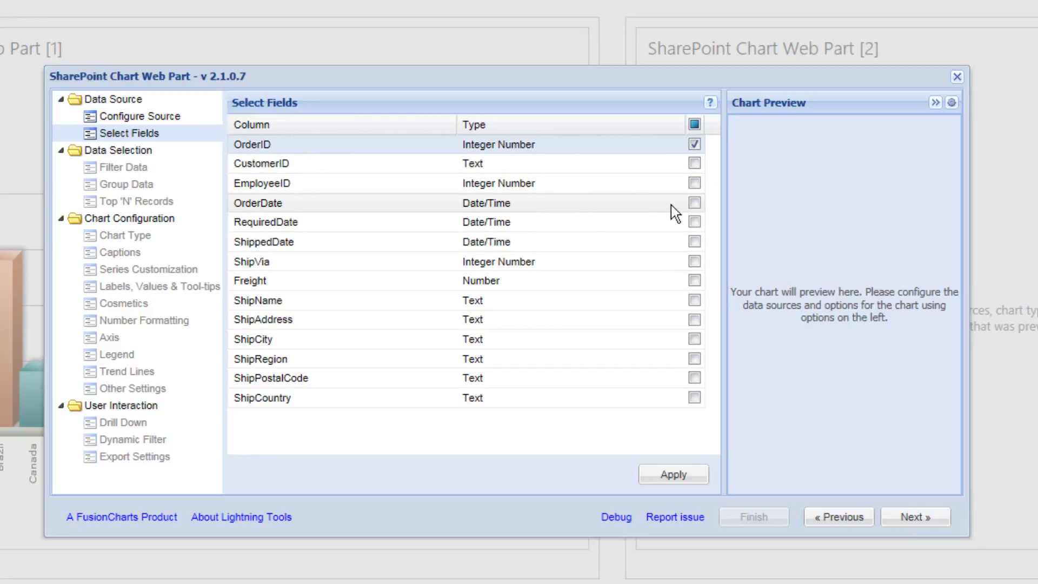
pyautogui.click(695, 203)
pyautogui.click(665, 475)
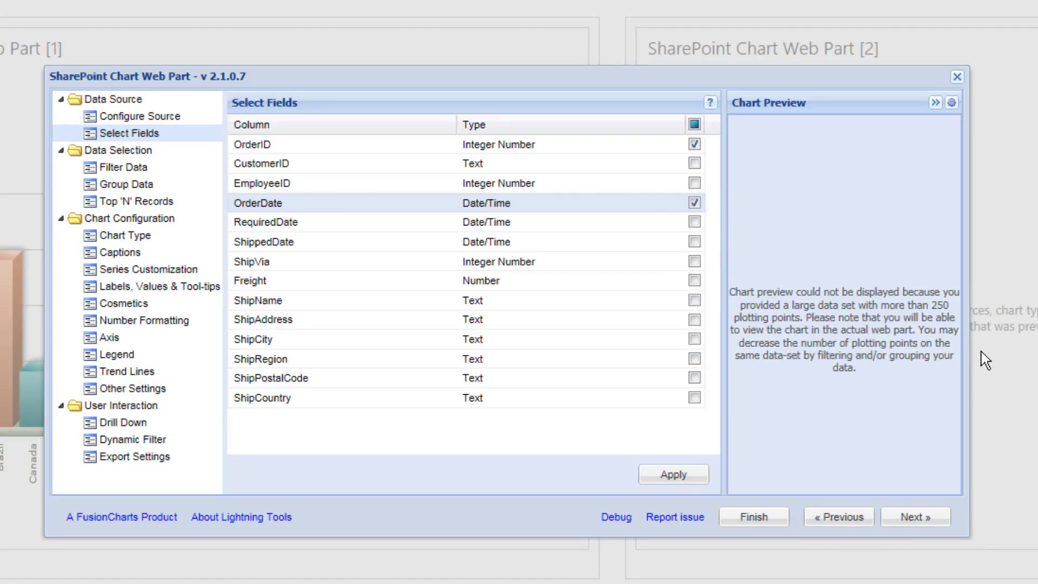
pyautogui.click(919, 517)
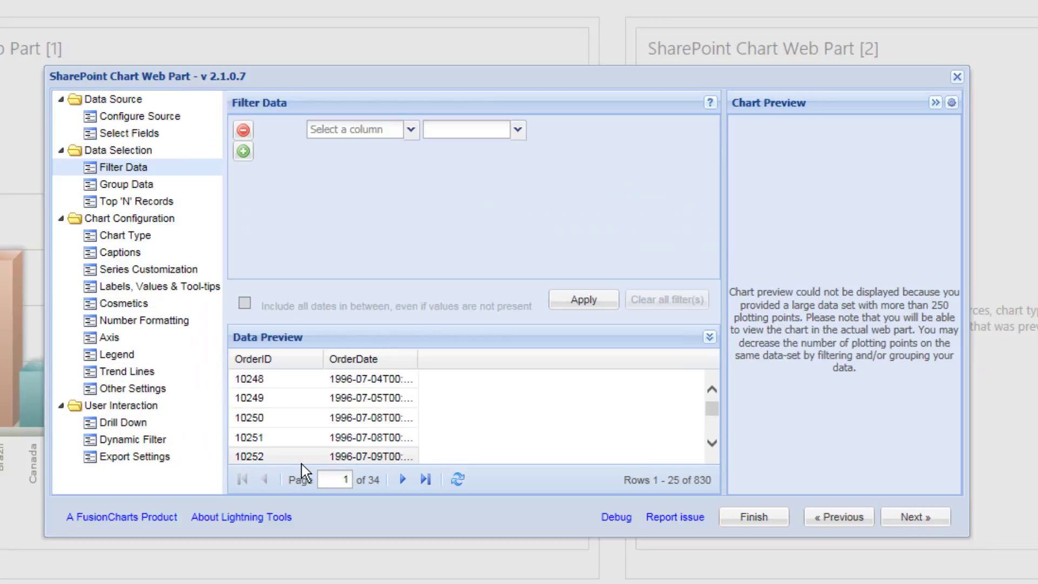
# - Enable grouping and group the horizontal axis by OrderDate per Quarter
pyautogui.click(911, 519)
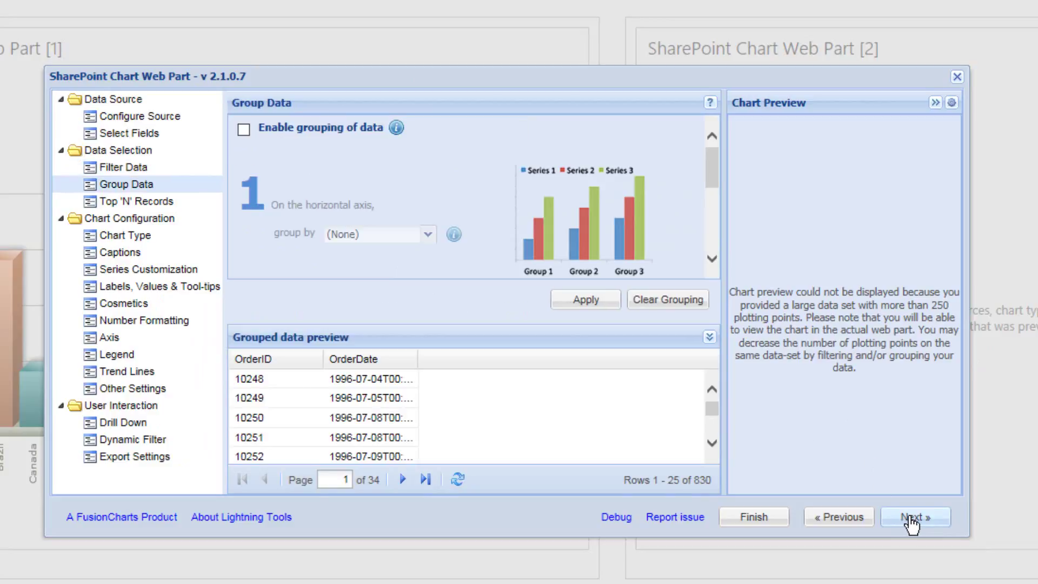
pyautogui.click(246, 132)
pyautogui.click(429, 236)
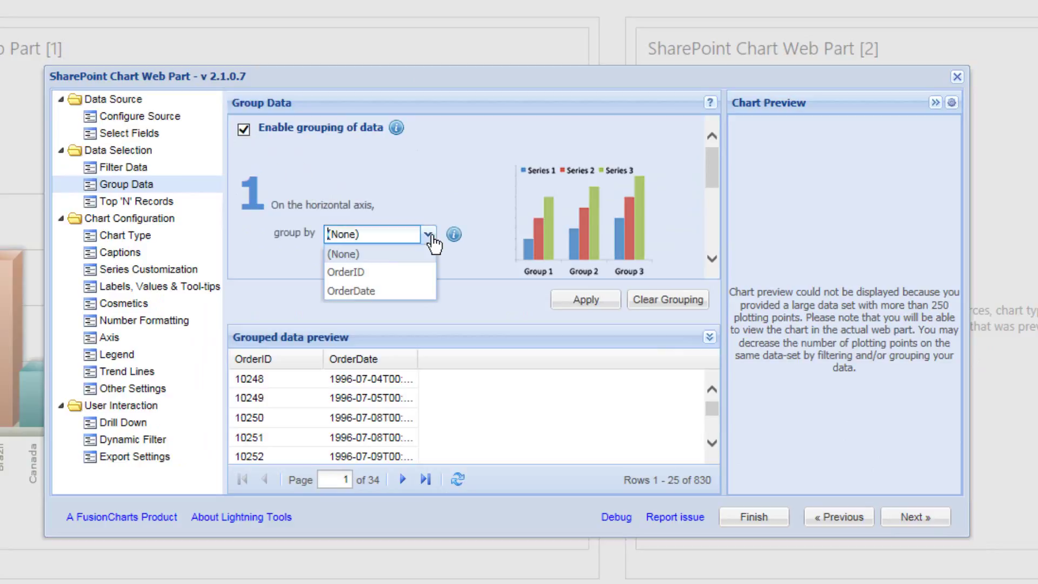
pyautogui.click(381, 294)
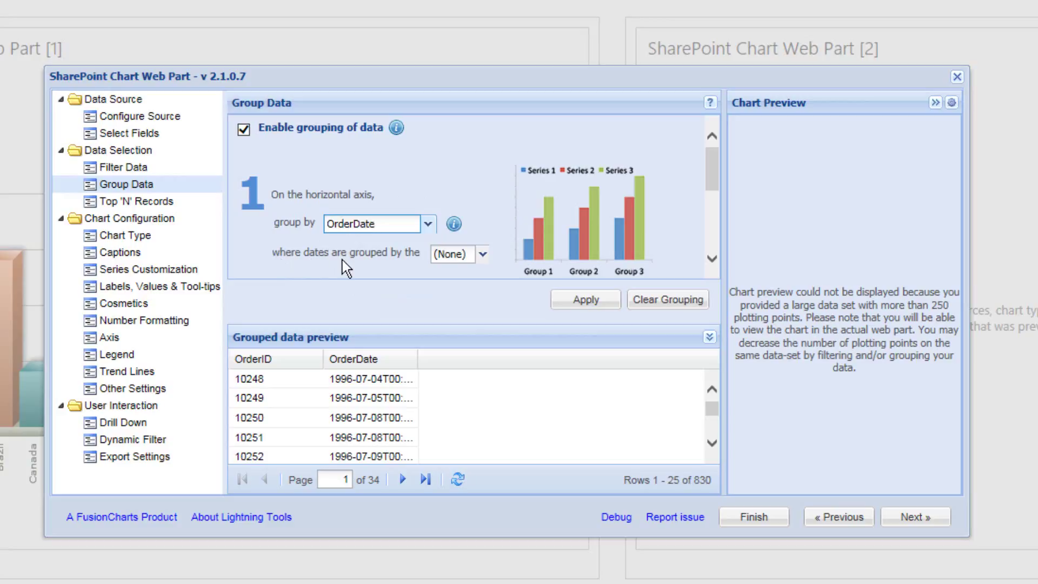
pyautogui.click(479, 255)
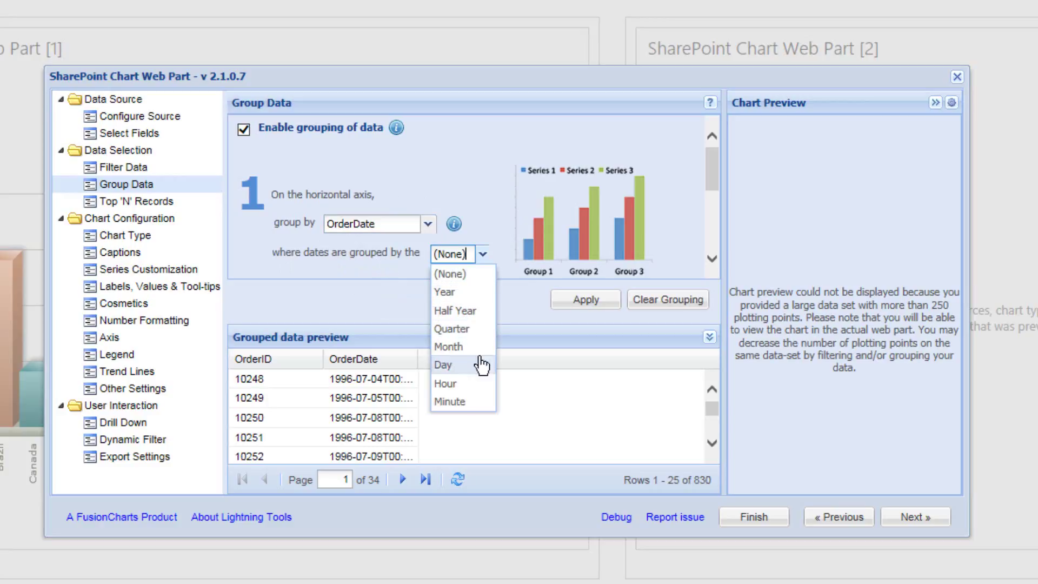
pyautogui.click(466, 330)
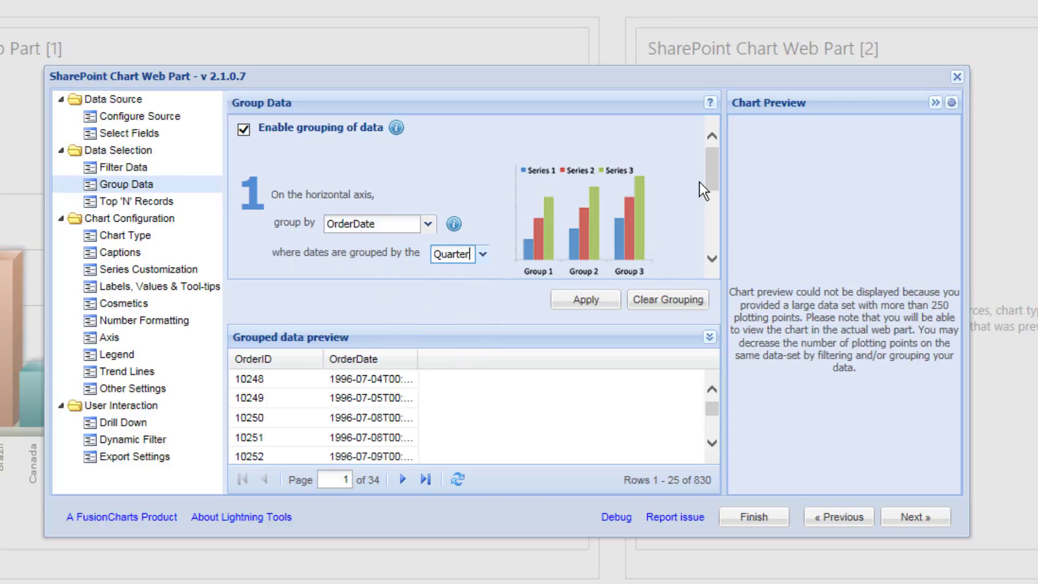
# - Set the OrderID function to COUNT and apply the grouping to the preview
pyautogui.moveTo(710, 167); pyautogui.dragTo(717, 226)
pyautogui.click(496, 238)
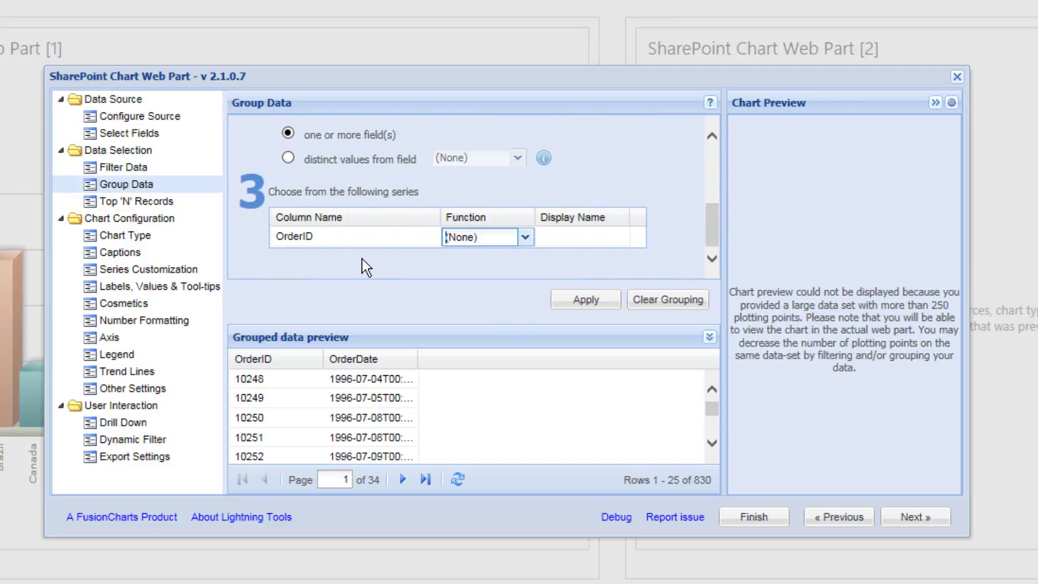
pyautogui.click(524, 237)
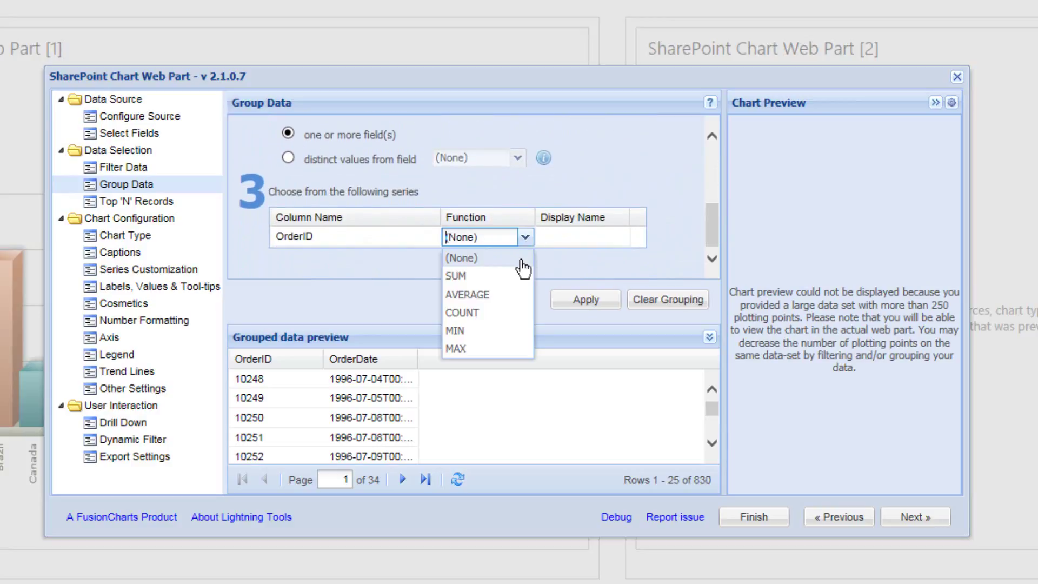
pyautogui.click(489, 316)
pyautogui.click(578, 303)
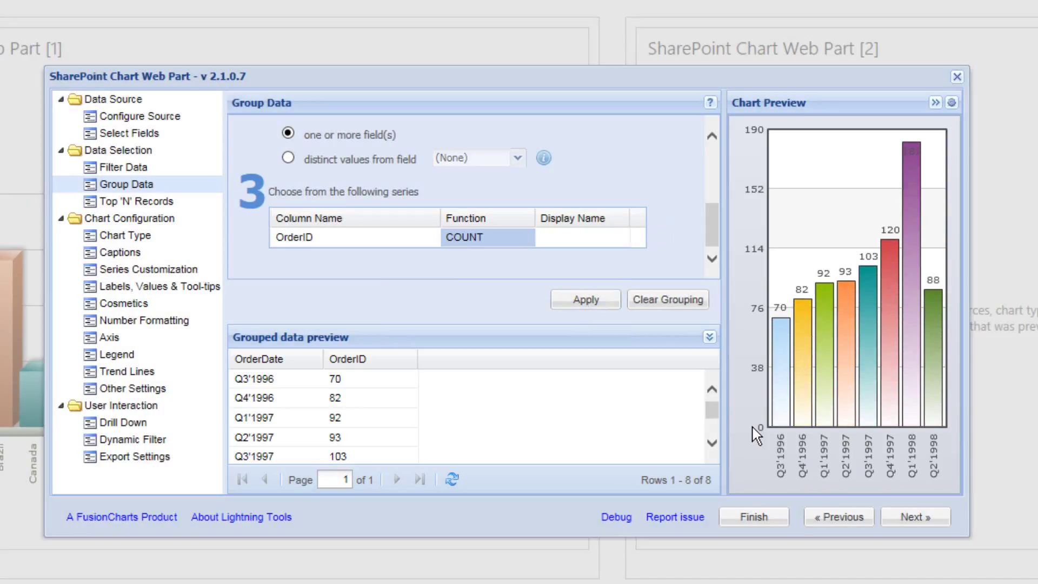
pyautogui.moveTo(913, 217)
# - Choose the Column 3D chart type and apply it
pyautogui.click(911, 517)
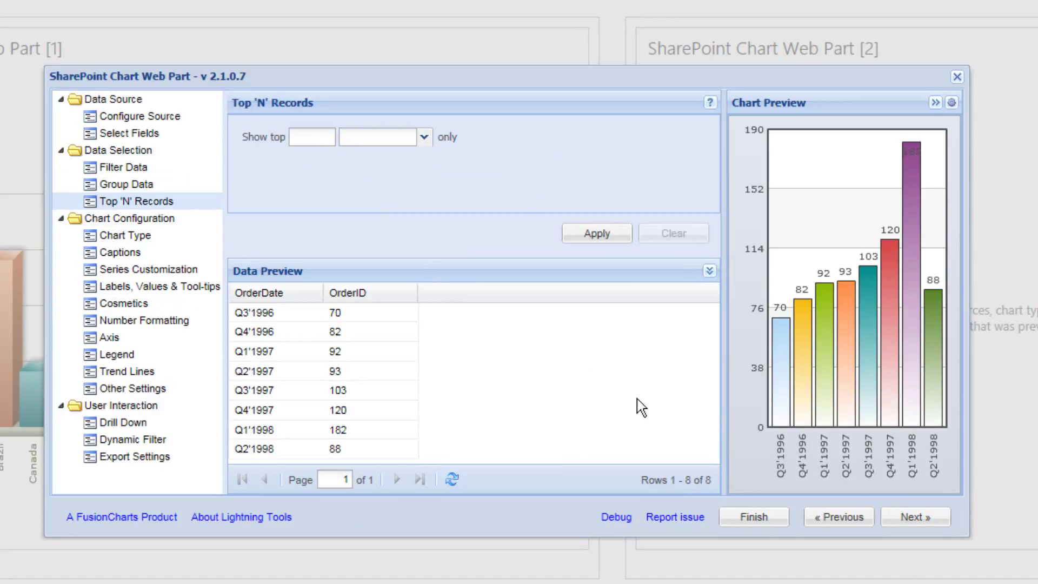
pyautogui.click(904, 518)
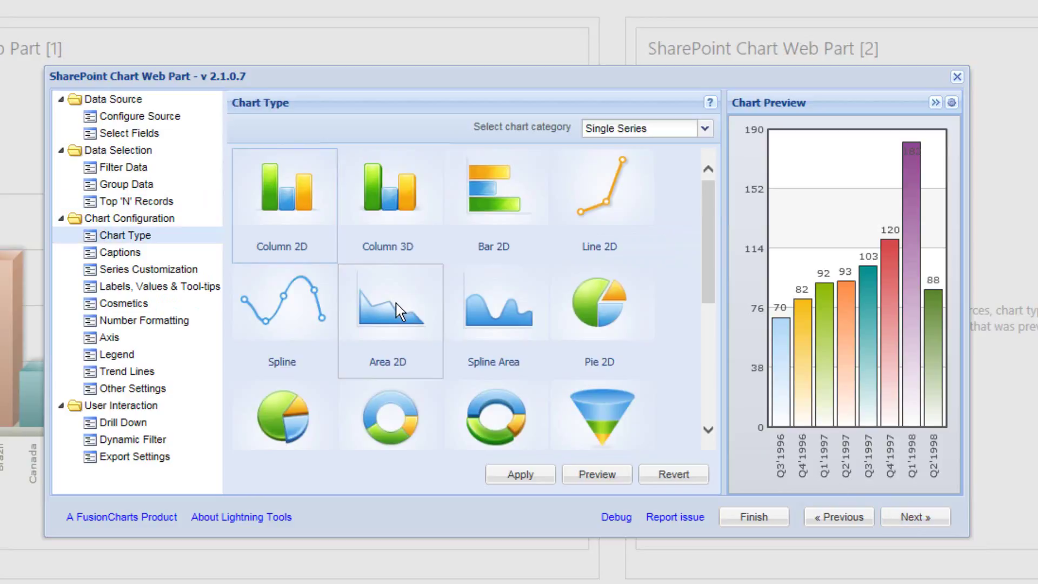
pyautogui.click(393, 224)
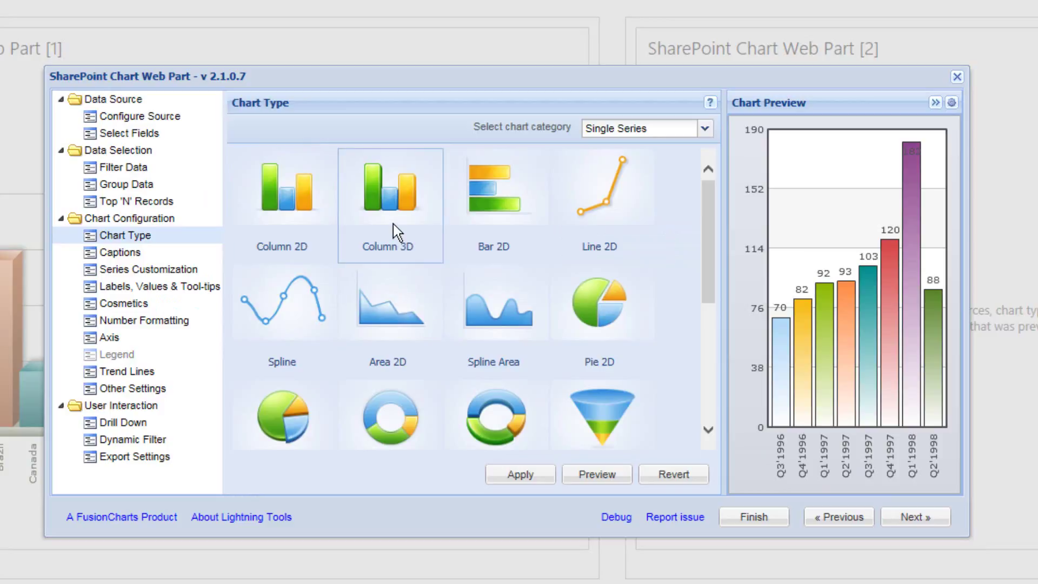
pyautogui.click(540, 474)
# - Set the chart title 'The Number of Orders' and subtitle 'per Quarter'
pyautogui.click(902, 520)
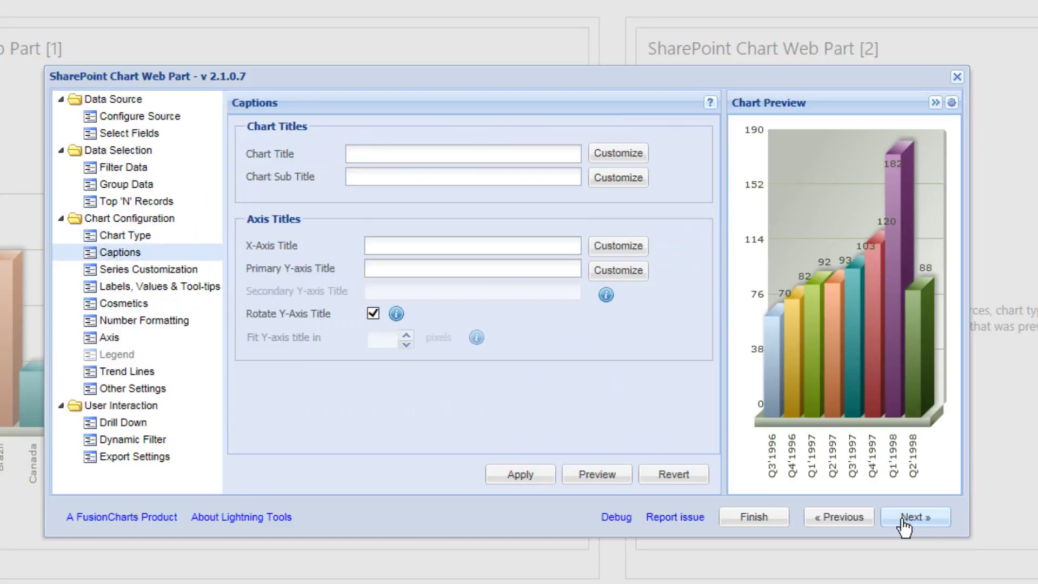
pyautogui.click(538, 156)
pyautogui.write('The Number o')
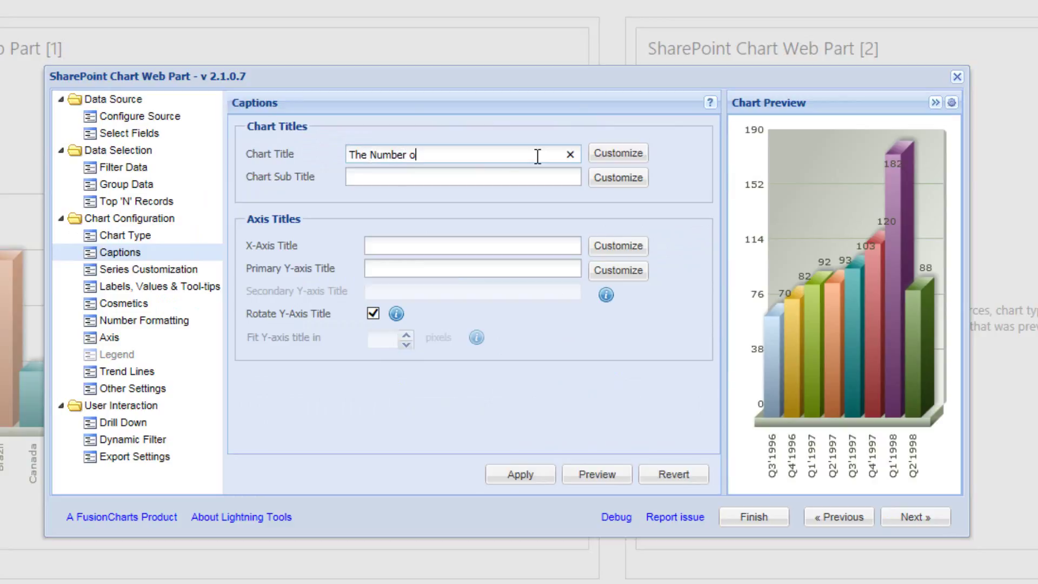
pyautogui.write('f Orders')
pyautogui.click(435, 179)
pyautogui.write('per Q')
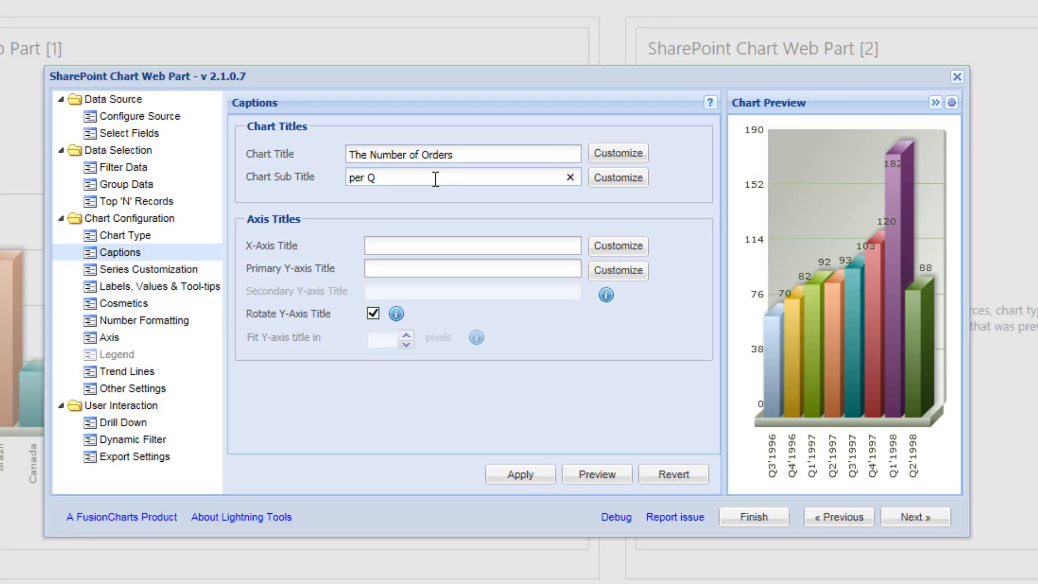
pyautogui.write('uarter')
# - Enter the X-axis title 'Period' and the Y-axis title 'Number of Orders'
pyautogui.click(426, 251)
pyautogui.write('Quar')
pyautogui.press('BackSpace')
pyautogui.press('BackSpace')
pyautogui.write('Period')
pyautogui.click(417, 271)
pyautogui.write('Number')
pyautogui.press('BackSpace')
pyautogui.press('BackSpace')
pyautogui.press('BackSpace')
pyautogui.write('jber of Or')
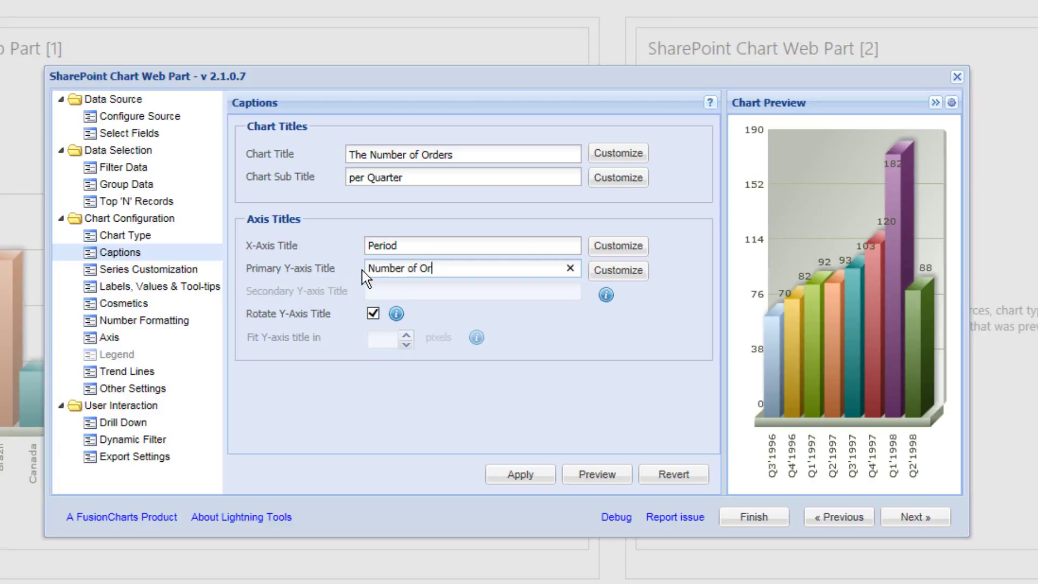
pyautogui.write('ders')
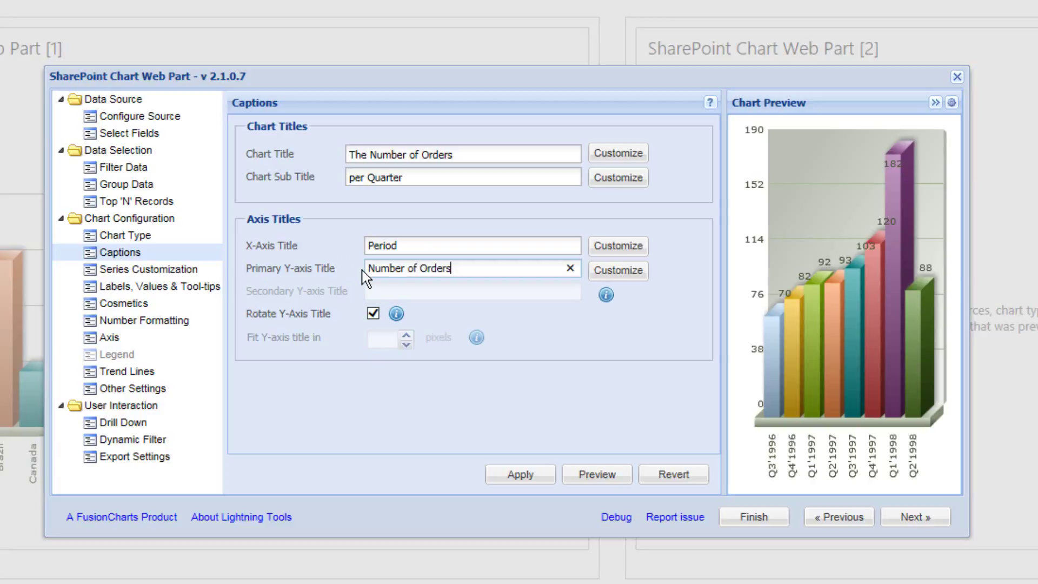
# - Apply the captions, then uncheck Show Canvas under Cosmetics > Canvas and apply
pyautogui.click(532, 486)
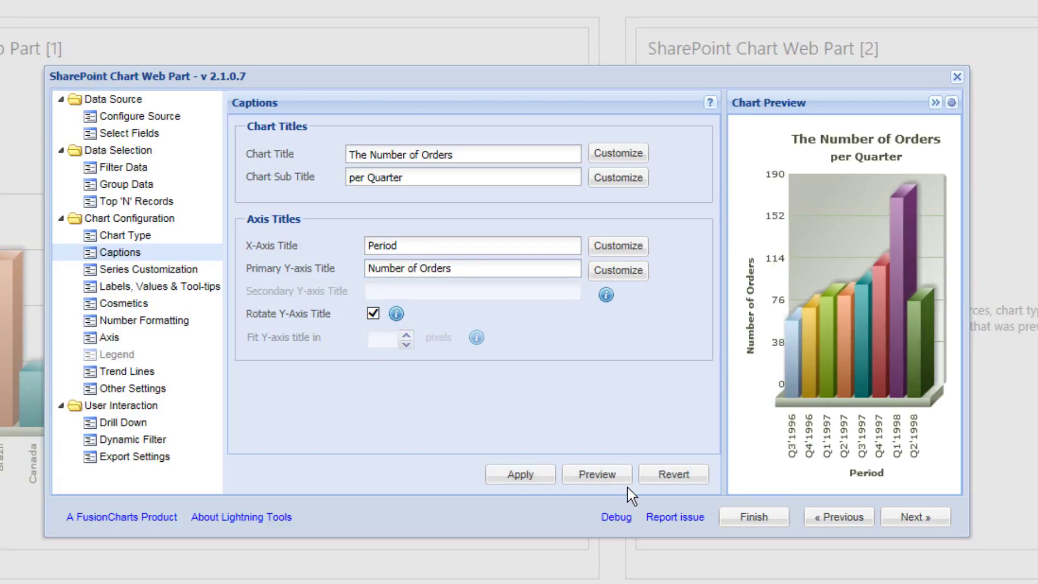
pyautogui.click(905, 516)
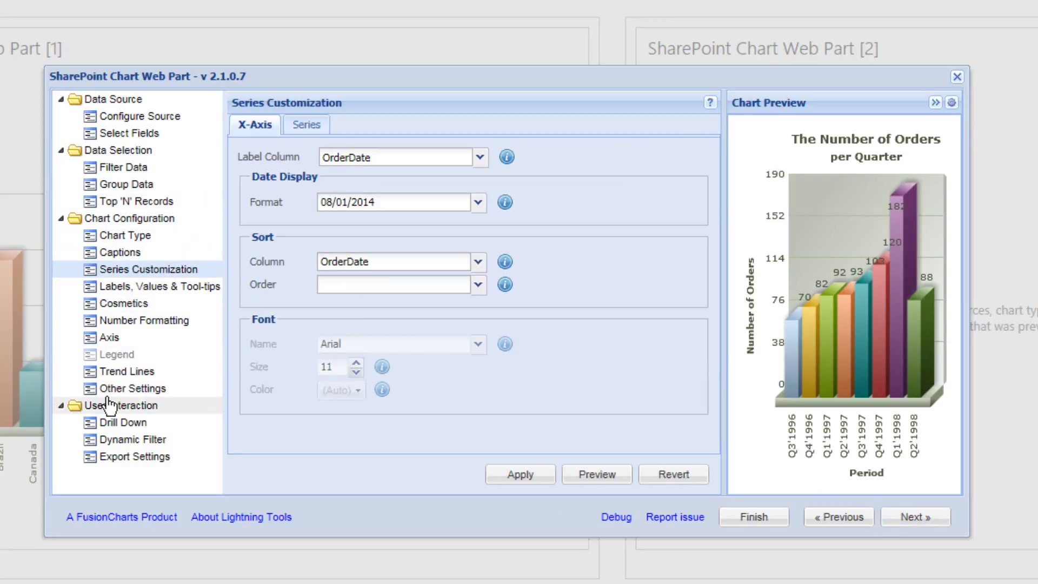
pyautogui.click(139, 305)
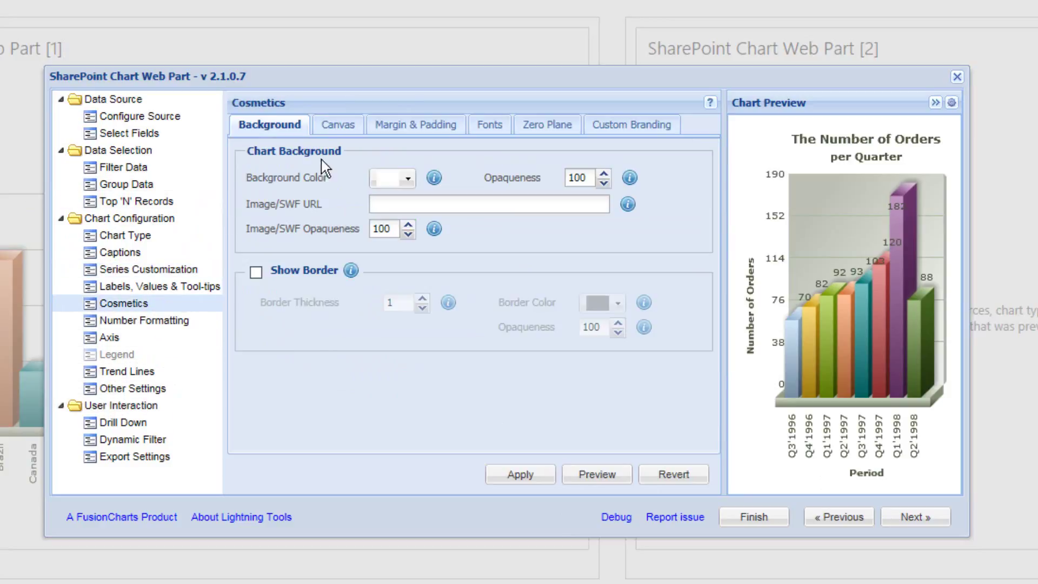
pyautogui.click(333, 133)
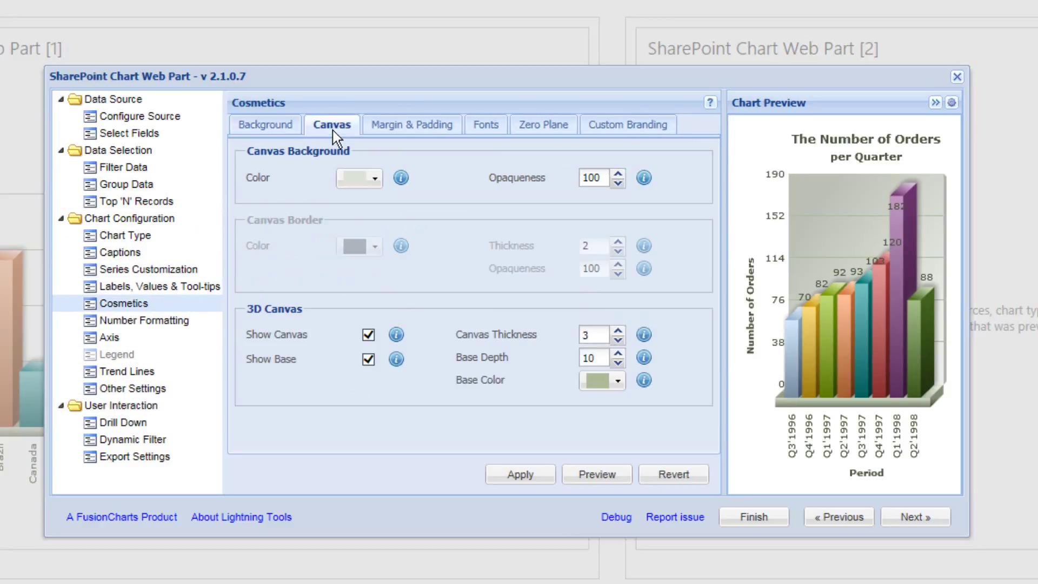
pyautogui.click(370, 335)
pyautogui.click(494, 475)
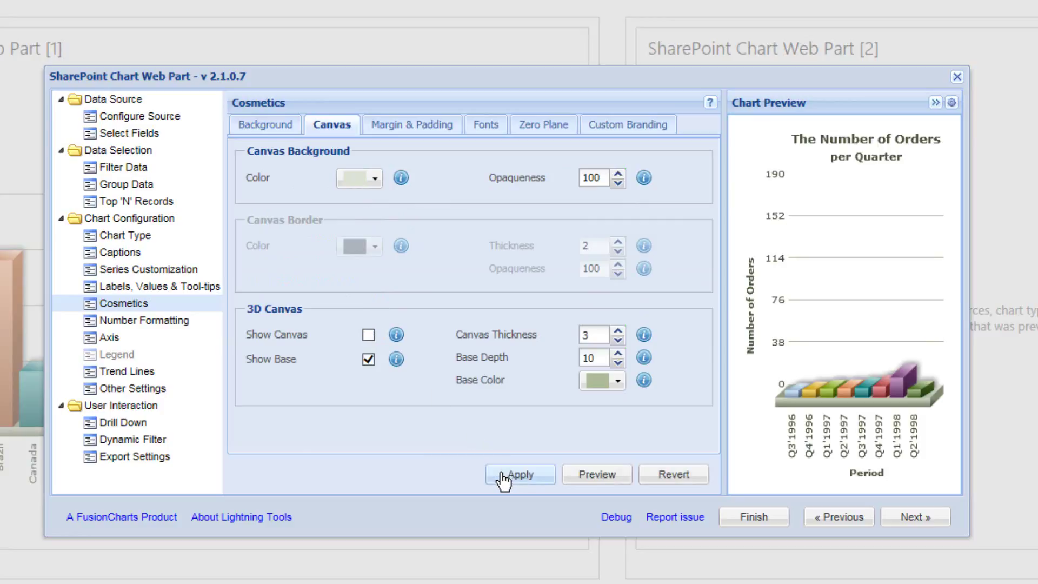
# - In Drill Down, select 'Show a new chart with subset of data, when a data point is clicked'
pyautogui.click(125, 423)
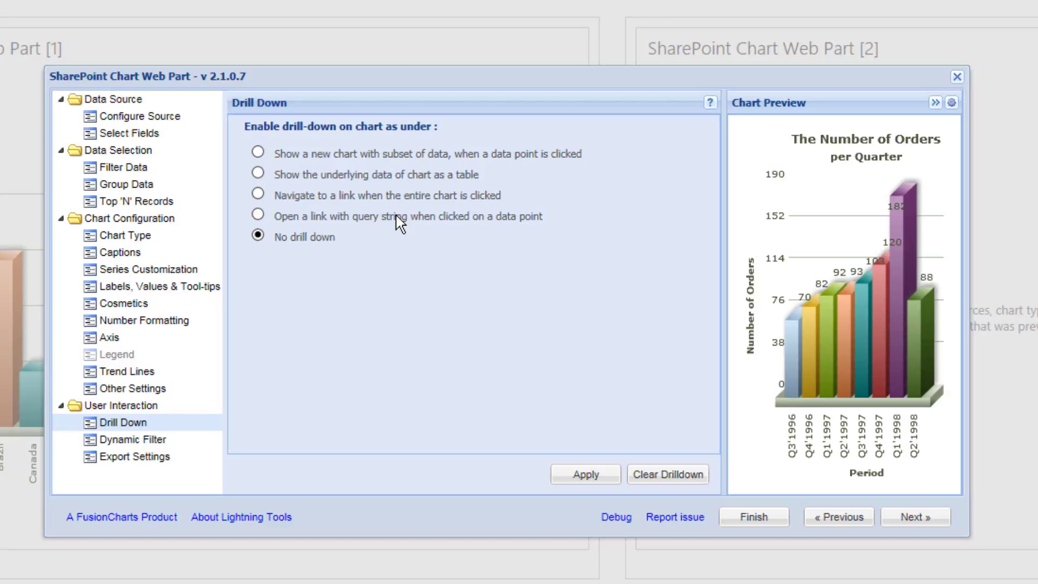
pyautogui.click(326, 155)
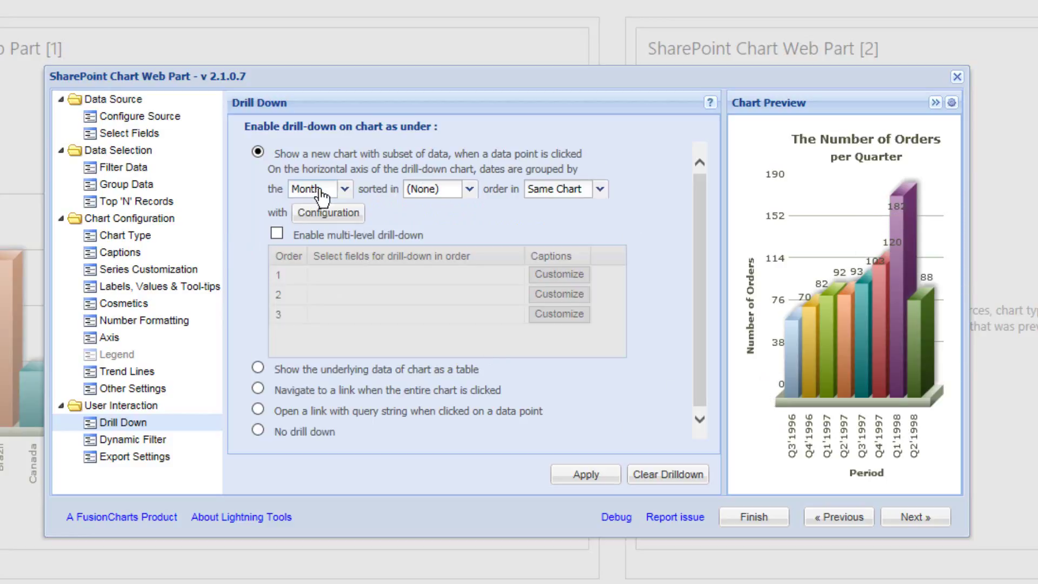
# - Keep Month grouping and Same Chart, and change the drill-down subtitle to 'per Month'
pyautogui.click(338, 193)
pyautogui.click(341, 190)
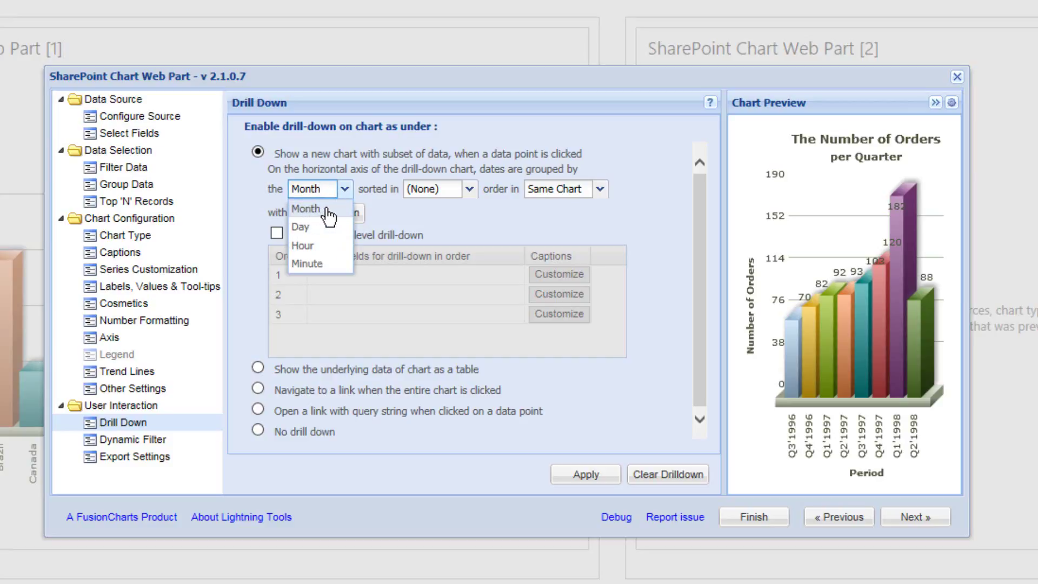
pyautogui.click(328, 210)
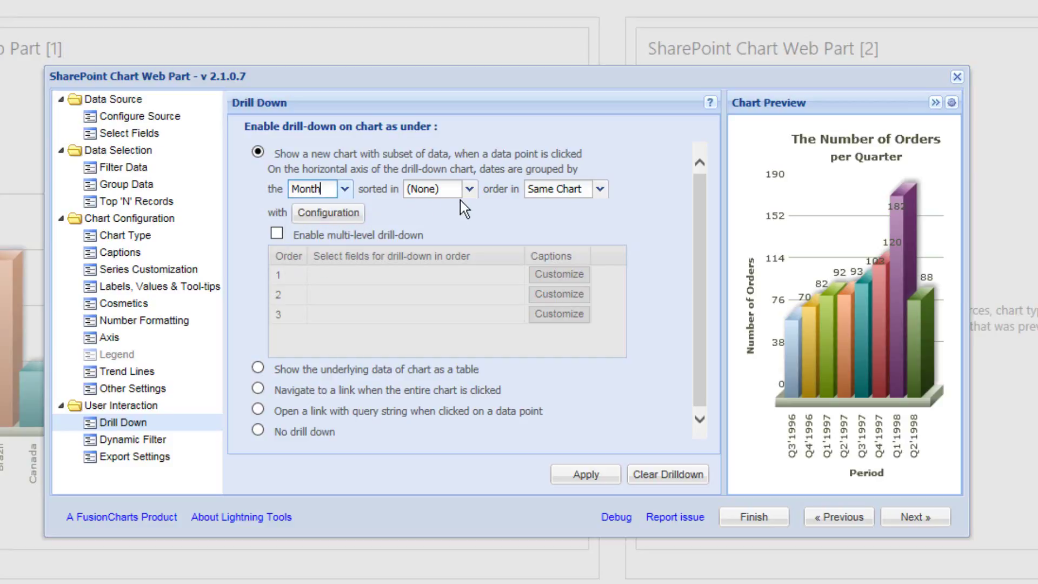
pyautogui.click(570, 189)
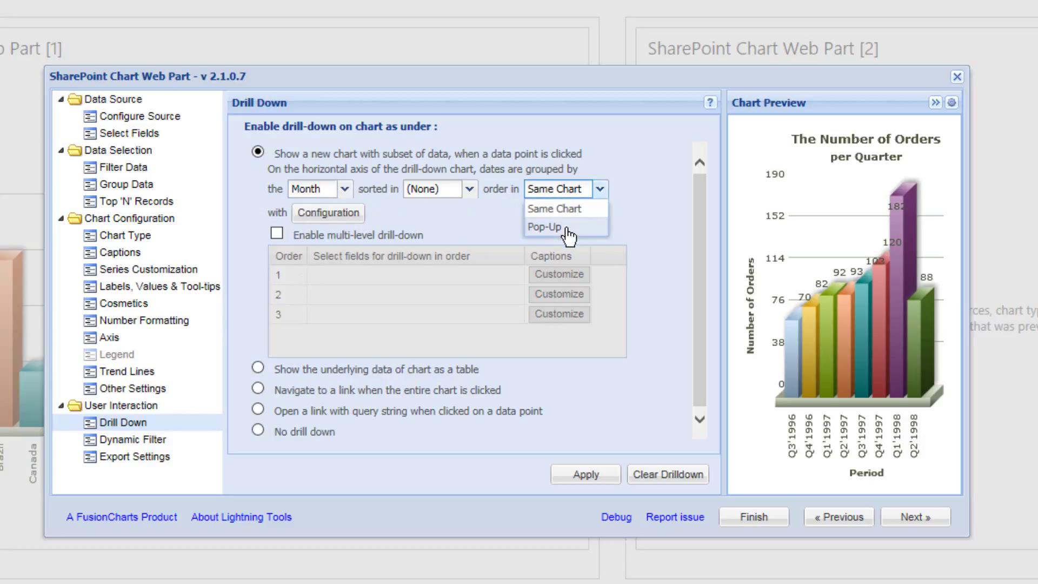
pyautogui.click(594, 209)
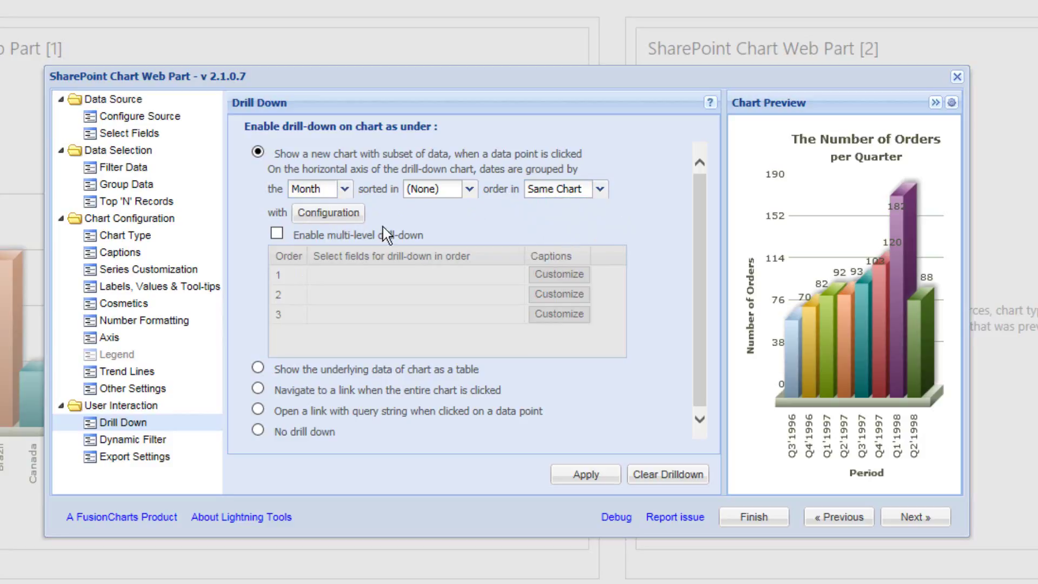
pyautogui.click(327, 217)
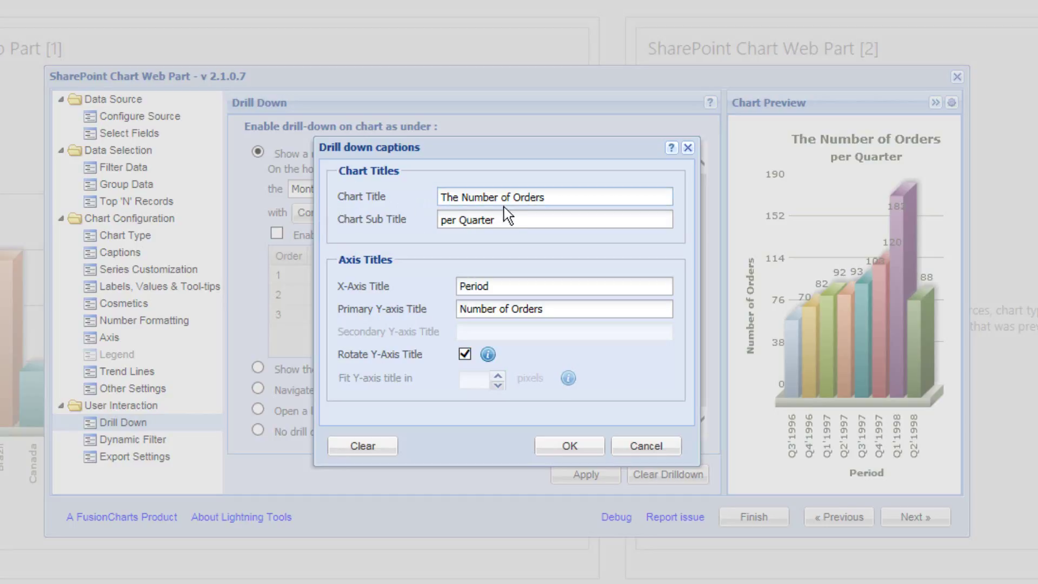
pyautogui.doubleClick(483, 223)
pyautogui.write('Month')
pyautogui.click(565, 448)
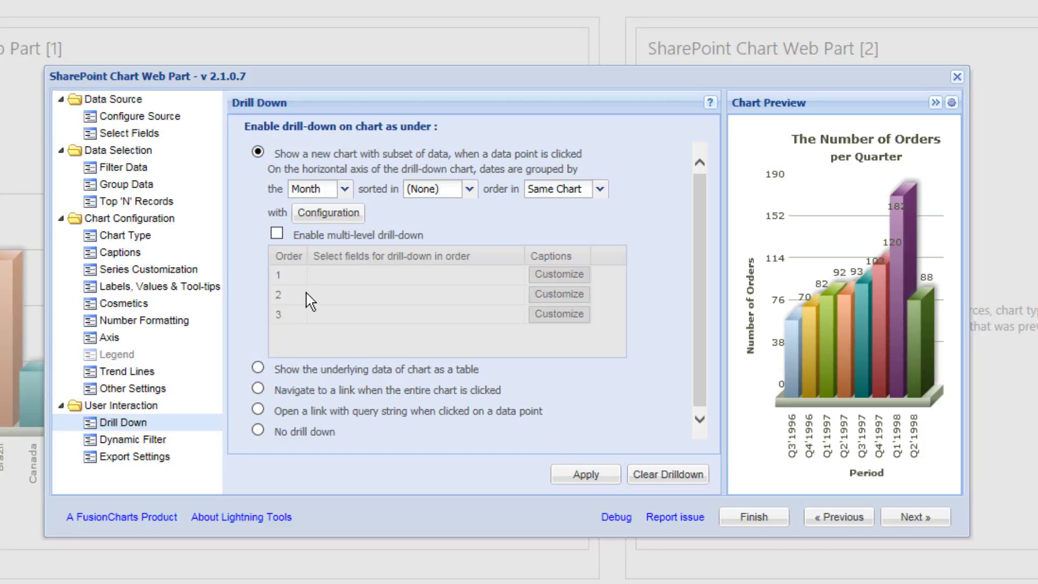
# - Enable multi-level drill-down with Day as level 1, its chart subtitled 'per Day'
pyautogui.click(276, 234)
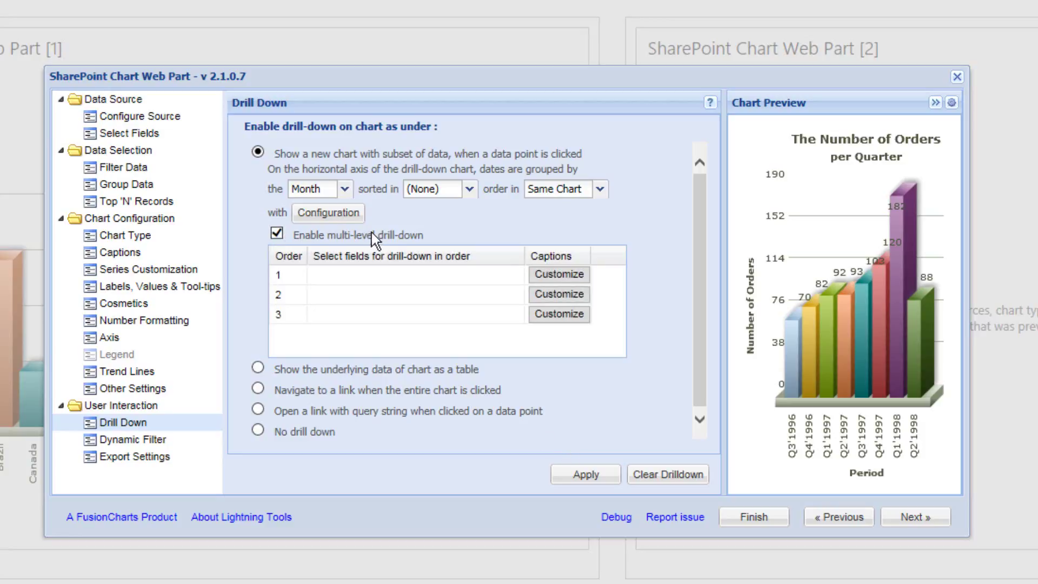
pyautogui.click(375, 277)
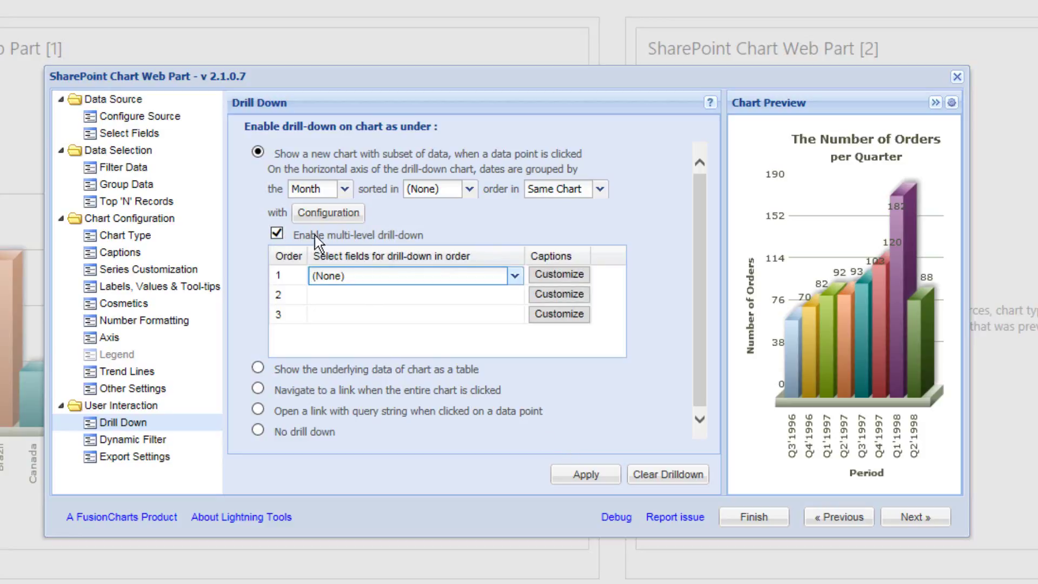
pyautogui.click(514, 276)
pyautogui.click(454, 317)
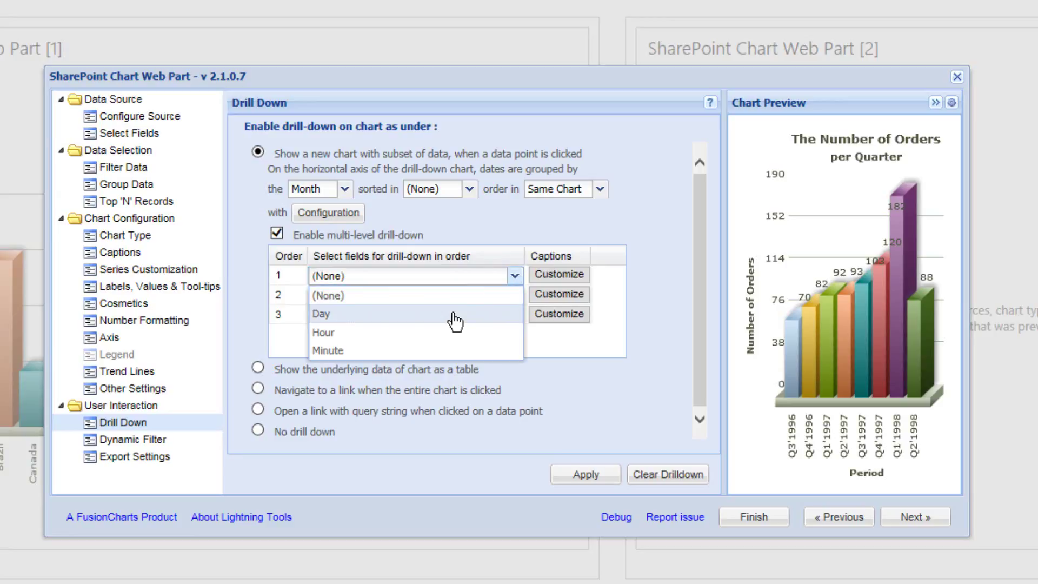
pyautogui.click(535, 276)
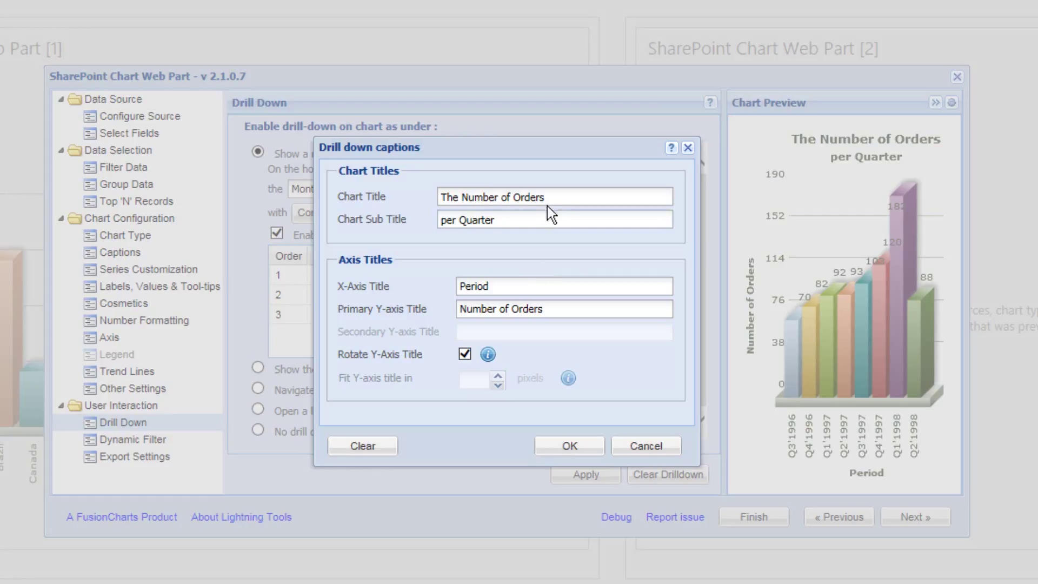
pyautogui.doubleClick(535, 198)
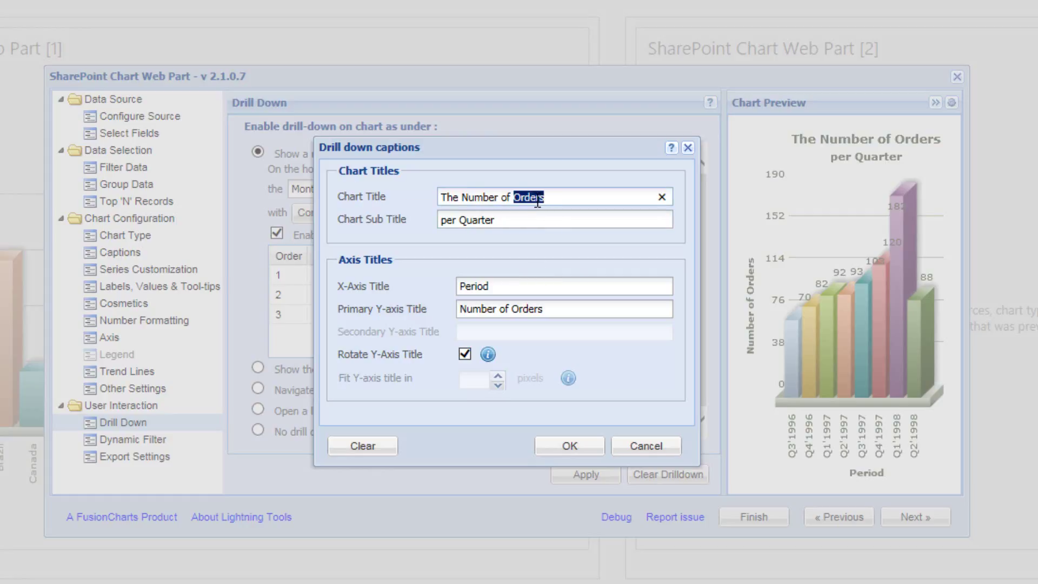
pyautogui.doubleClick(484, 216)
pyautogui.write('Day')
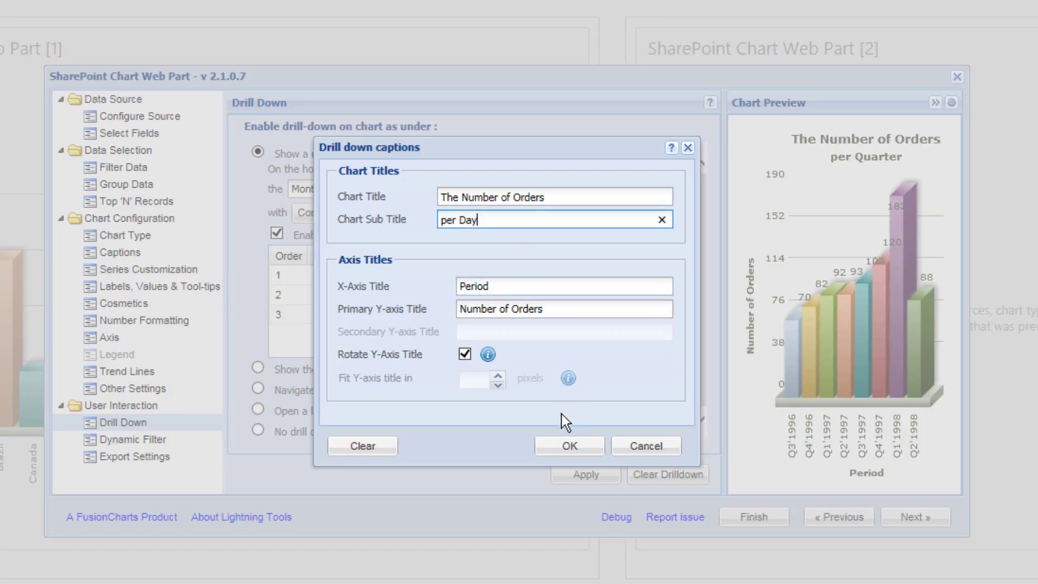
pyautogui.click(562, 447)
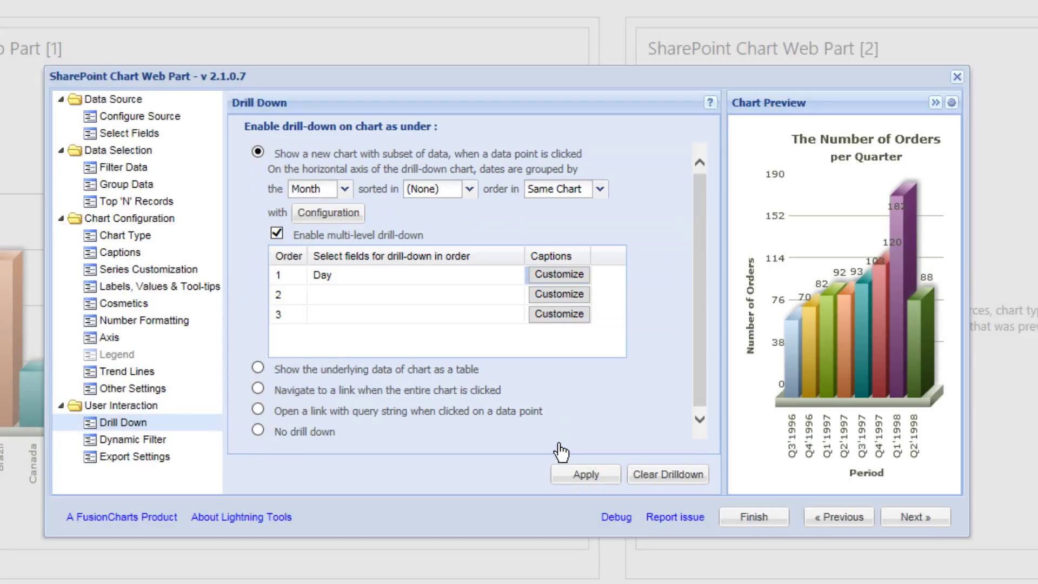
# - Apply the drill-down settings, finish the chart wizard, and save the page
pyautogui.click(586, 476)
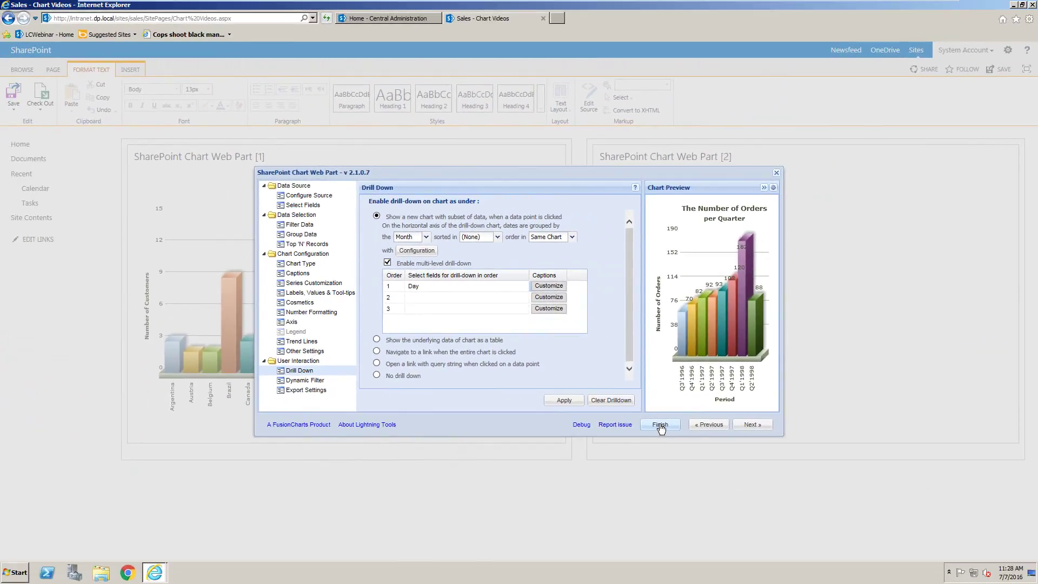
pyautogui.click(660, 426)
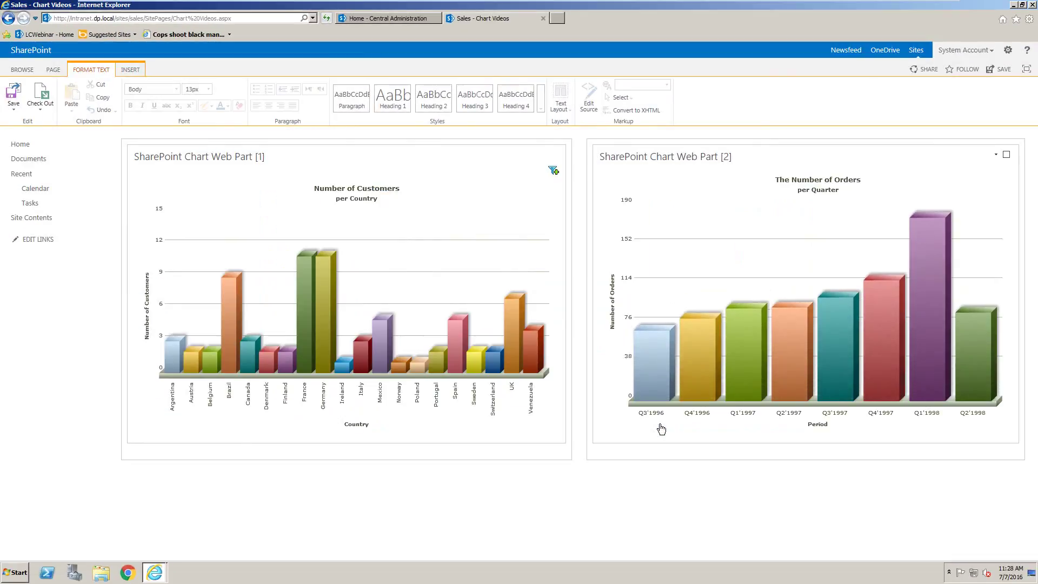
pyautogui.click(13, 94)
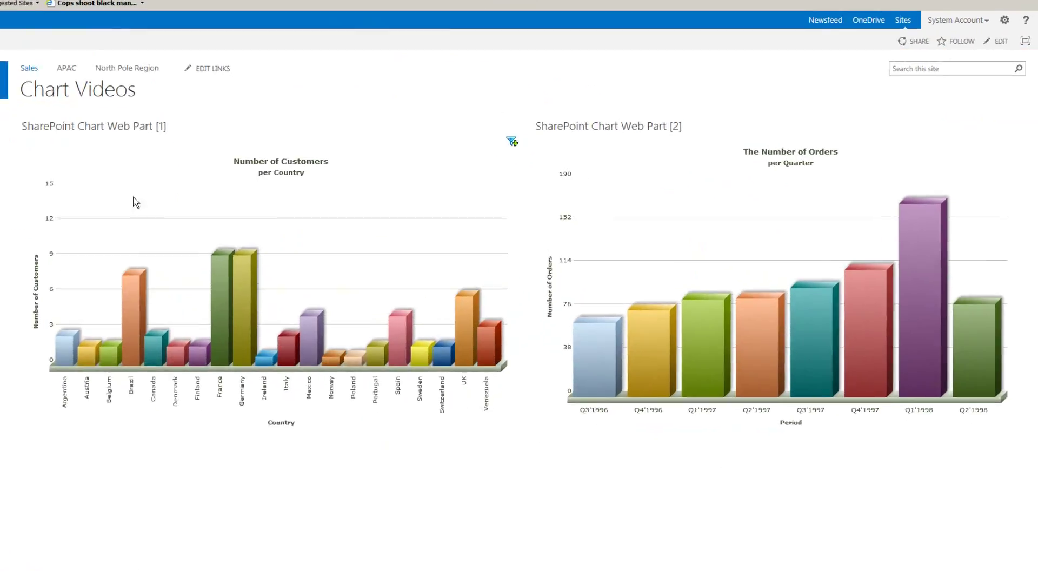
pyautogui.moveTo(621, 367)
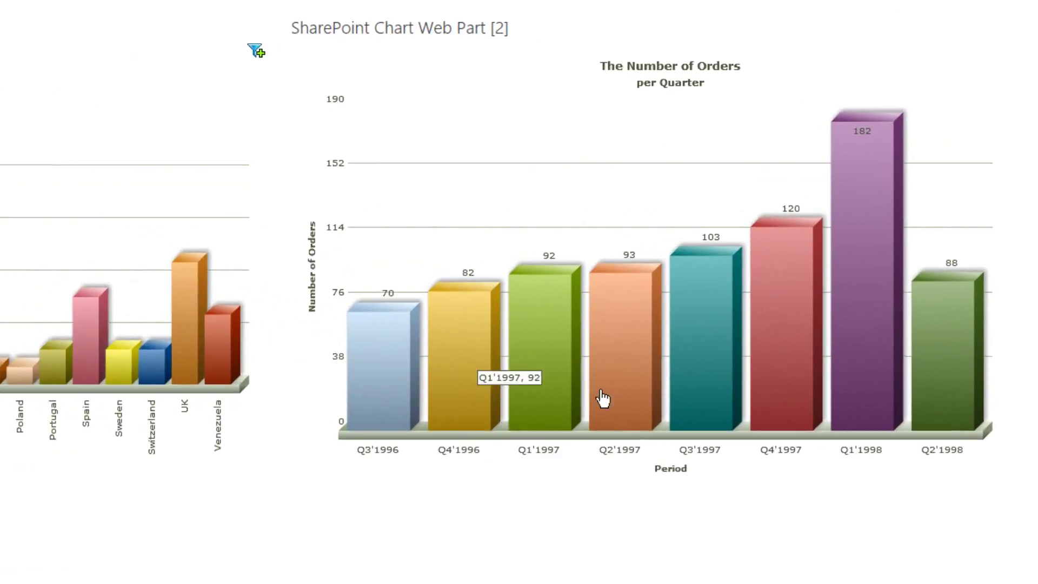
pyautogui.moveTo(654, 419)
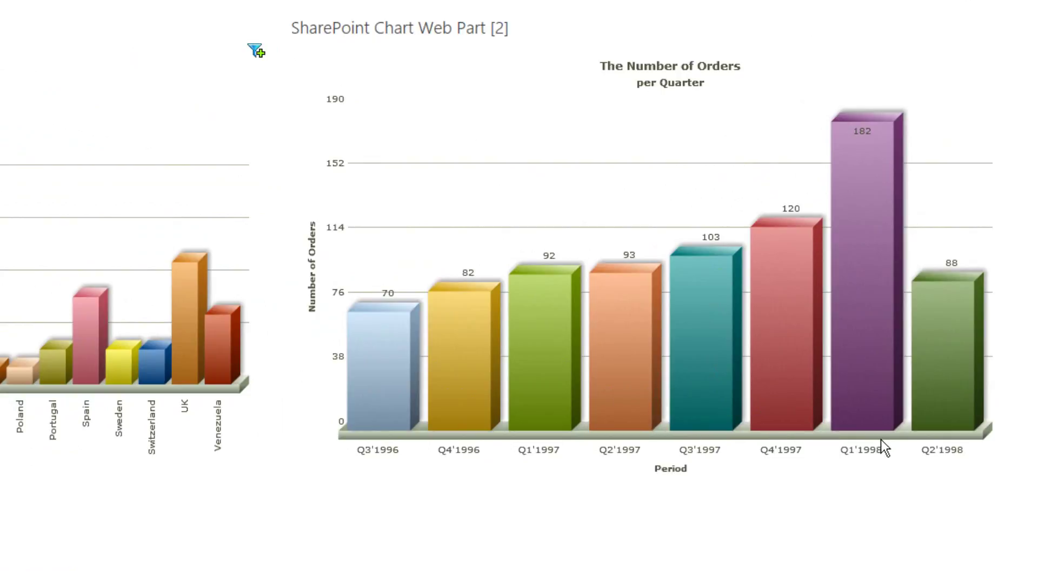
pyautogui.moveTo(873, 397)
pyautogui.moveTo(400, 357)
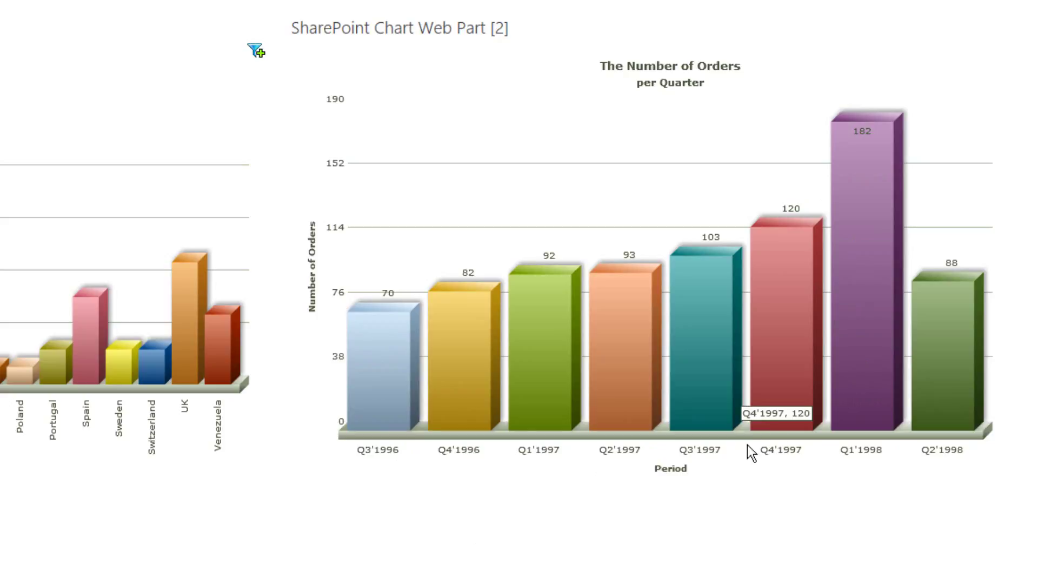
# - Drill Q3'1996 to months and Aug'1996 to days, then return to quarters and drill Q1'1998 to months
pyautogui.moveTo(434, 412)
pyautogui.click(394, 390)
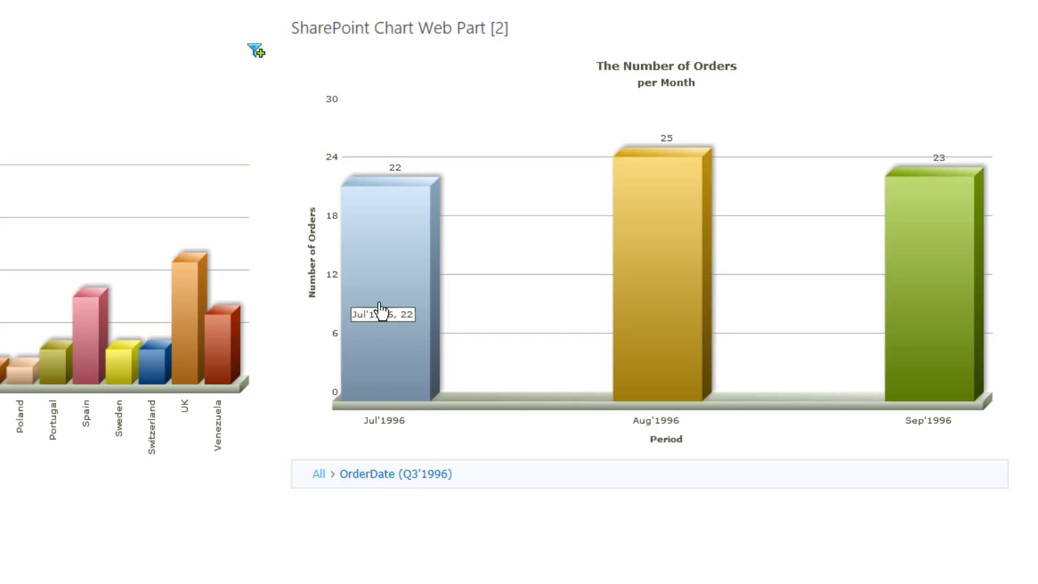
pyautogui.moveTo(653, 302)
pyautogui.moveTo(928, 319)
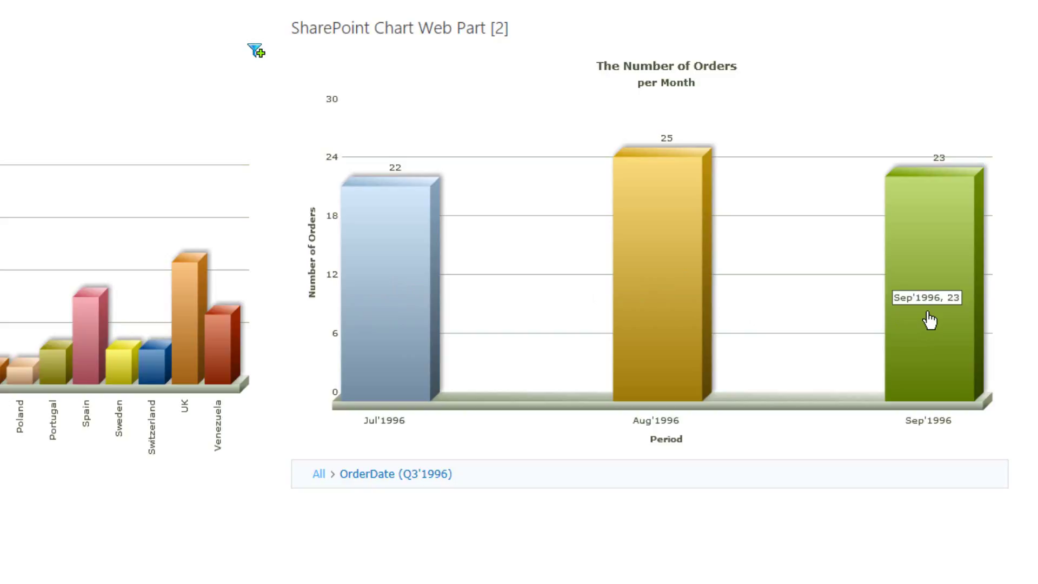
pyautogui.moveTo(688, 185)
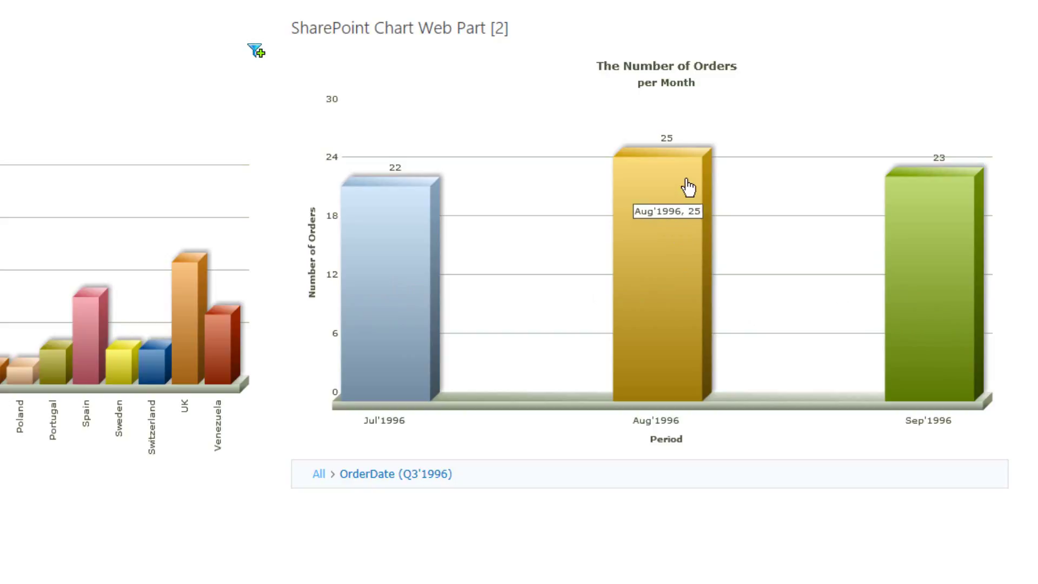
pyautogui.click(670, 339)
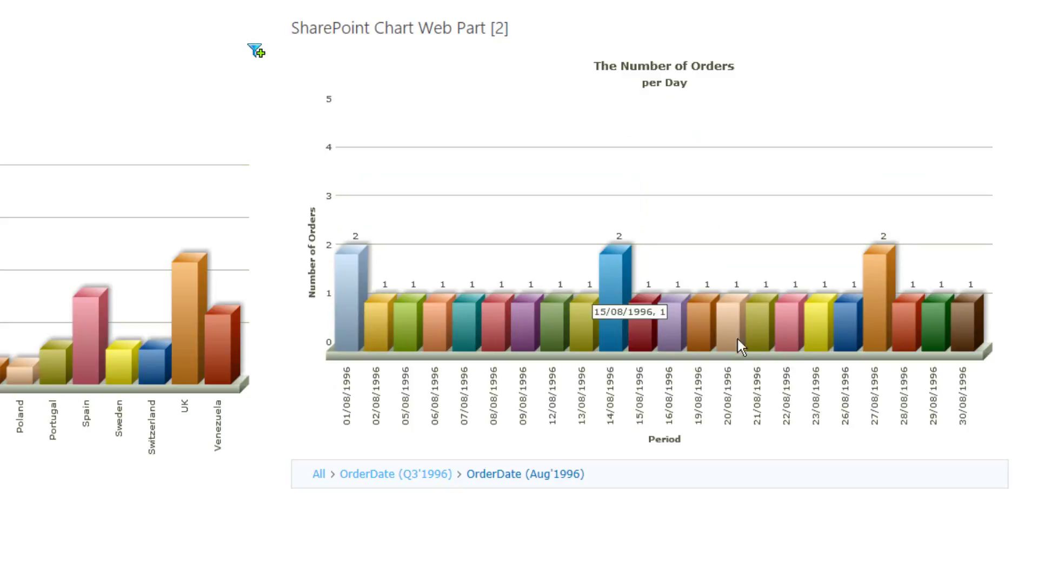
pyautogui.click(323, 475)
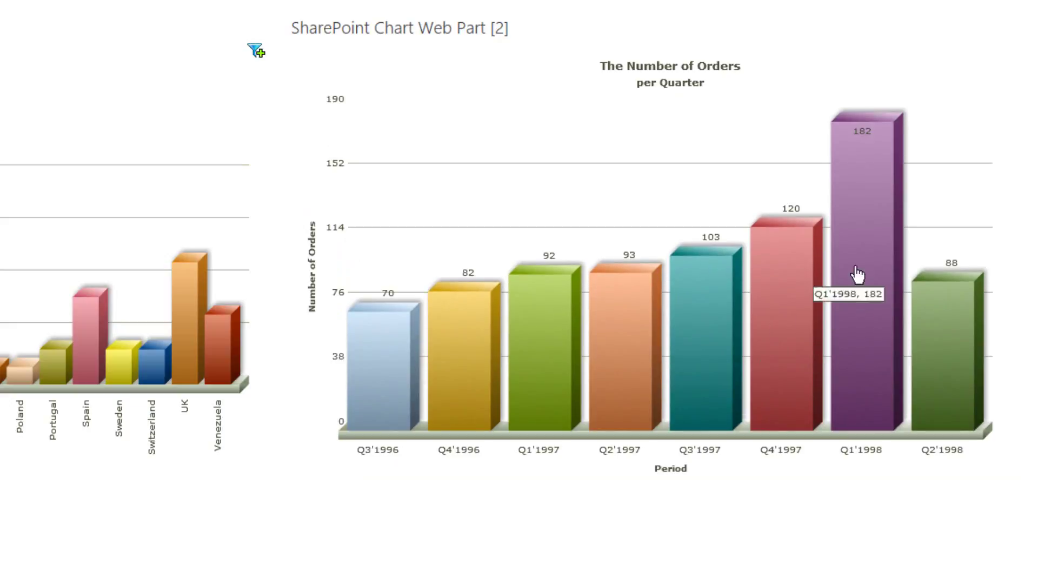
pyautogui.click(858, 275)
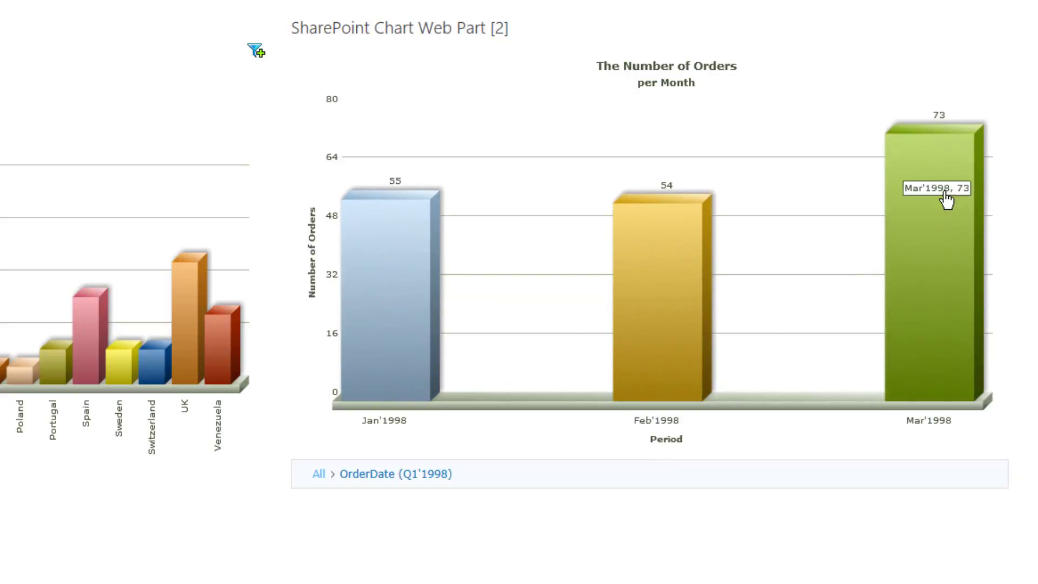